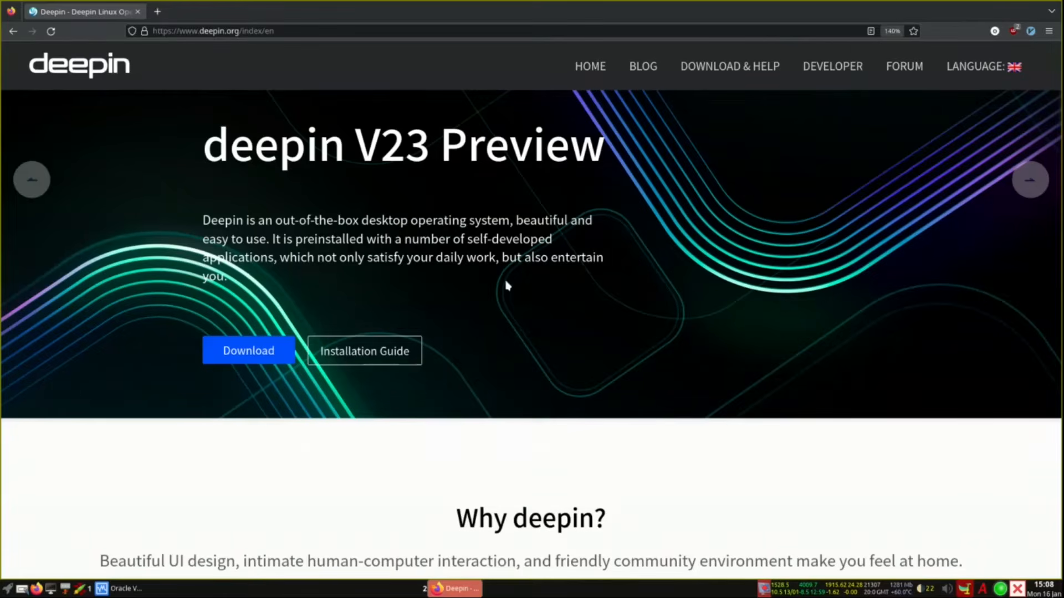
Step: Scroll the deepin homepage down to the Perfect Ecology, Open Source and Powerful Community cards
scroll(508, 285, down, 5)
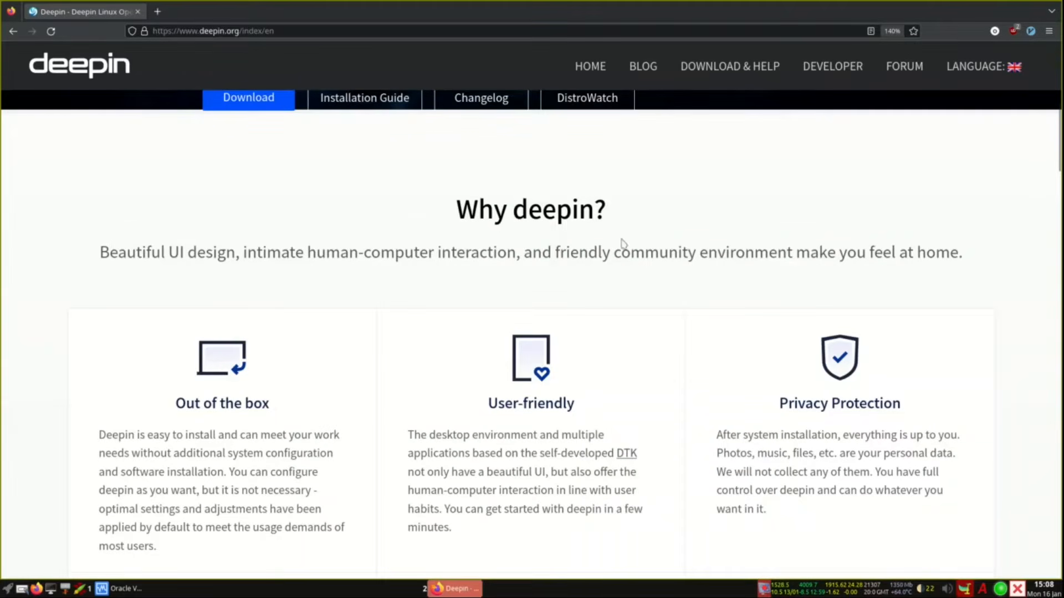
scroll(254, 316, down, 3)
scroll(254, 302, up, 2)
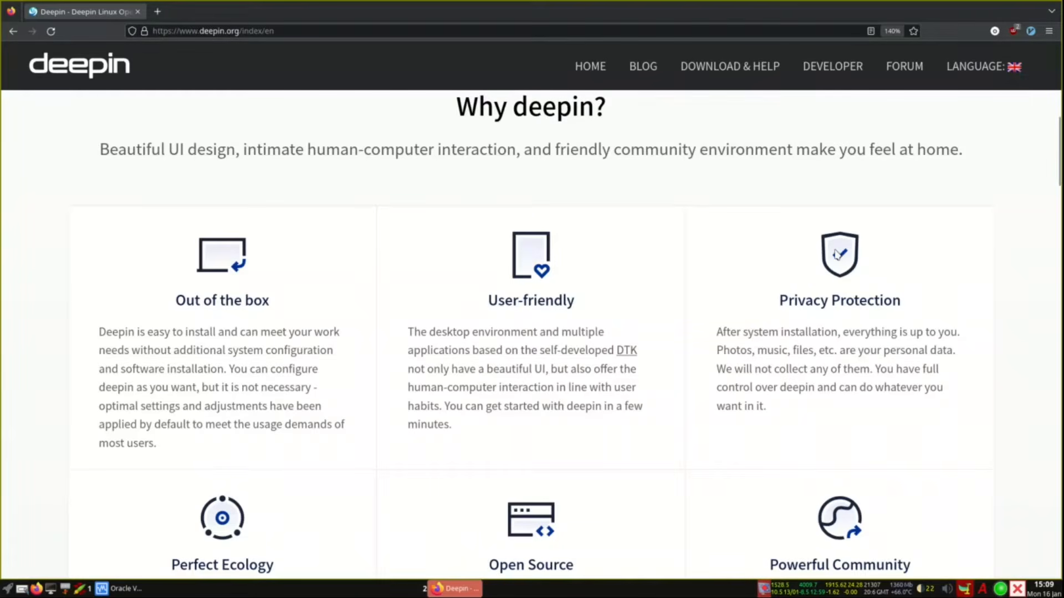
scroll(681, 304, down, 3)
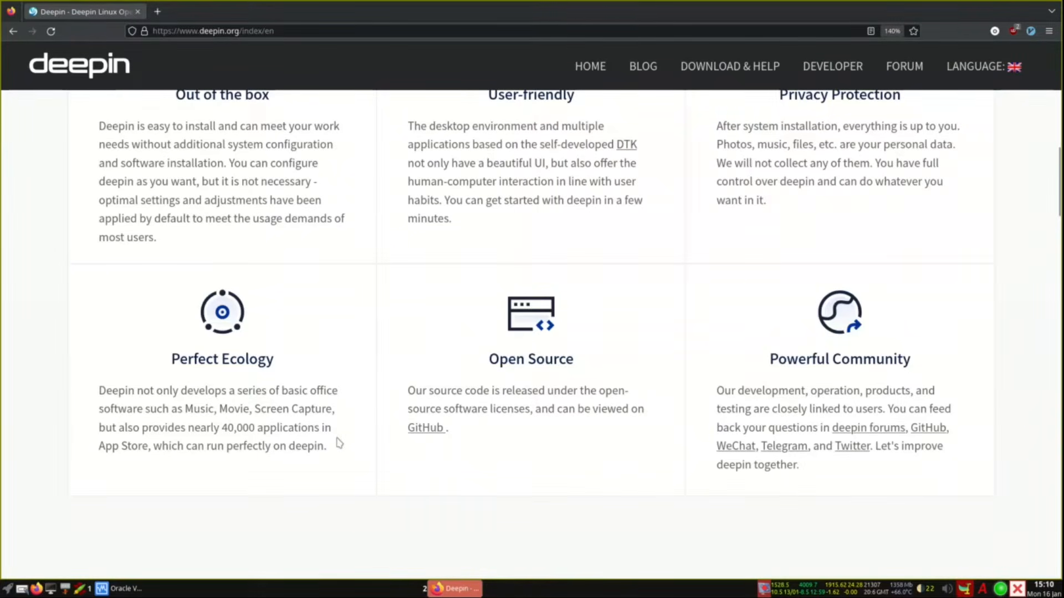
Step: Scroll past the feature videos to Productivity Makes Life Better, showing apps like Xmind, OneNote, VLC and Steam
scroll(347, 451, down, 5)
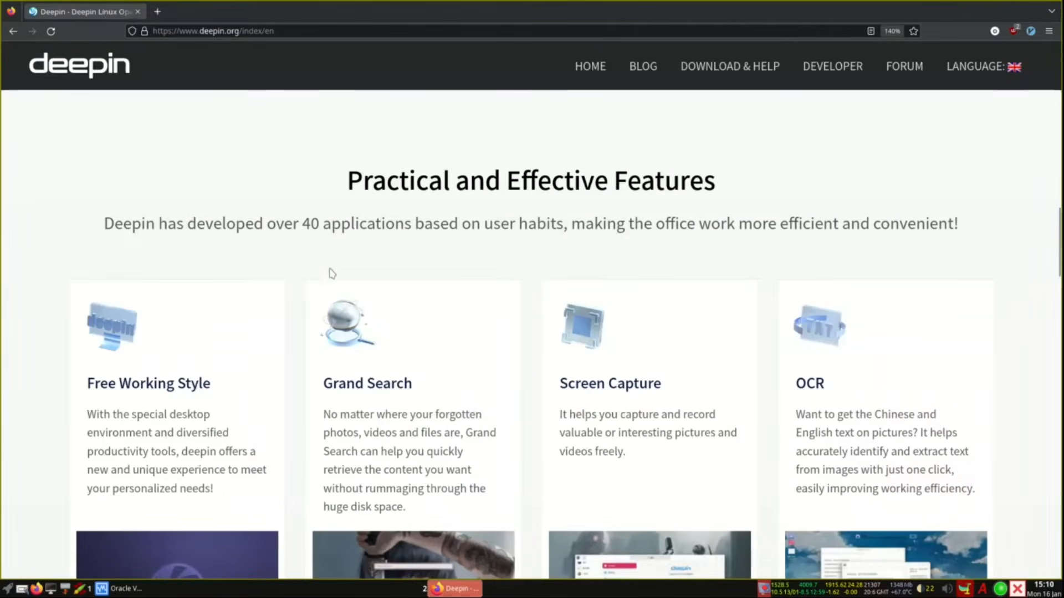
scroll(311, 283, down, 4)
scroll(394, 268, up, 2)
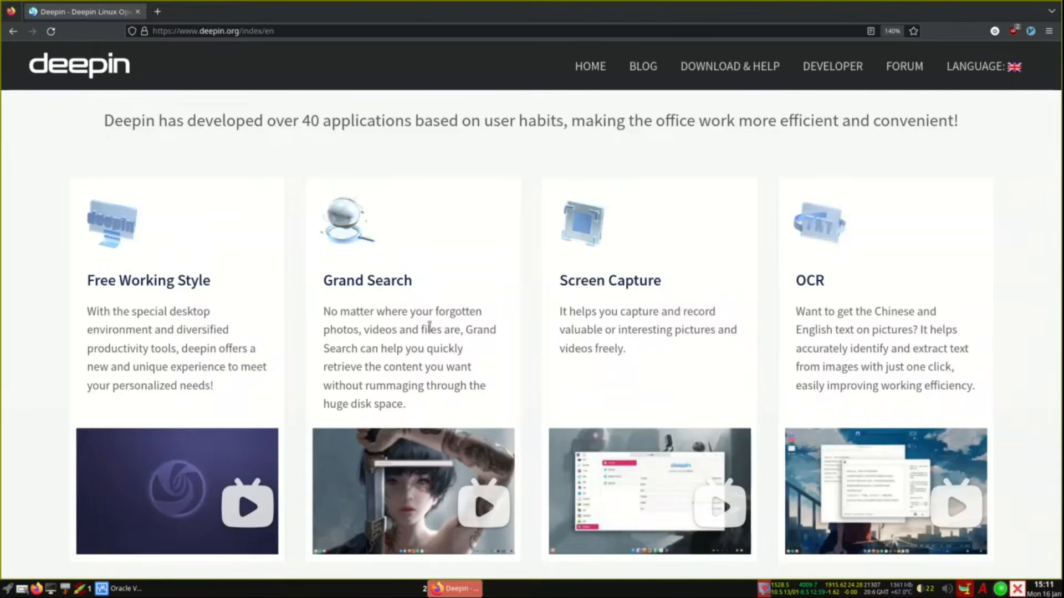
mouse_move(470, 455)
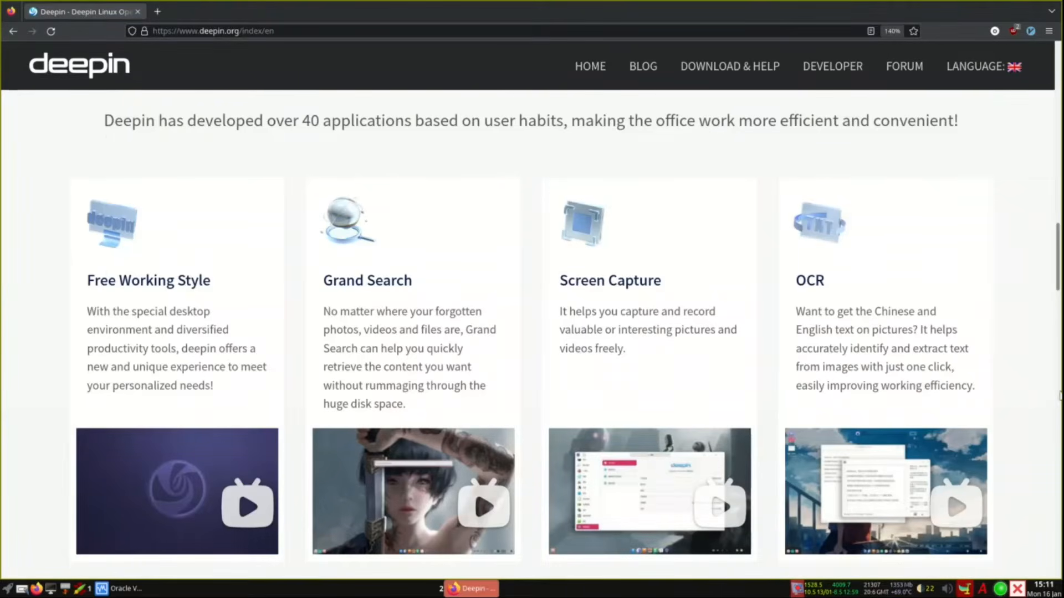
scroll(995, 363, down, 8)
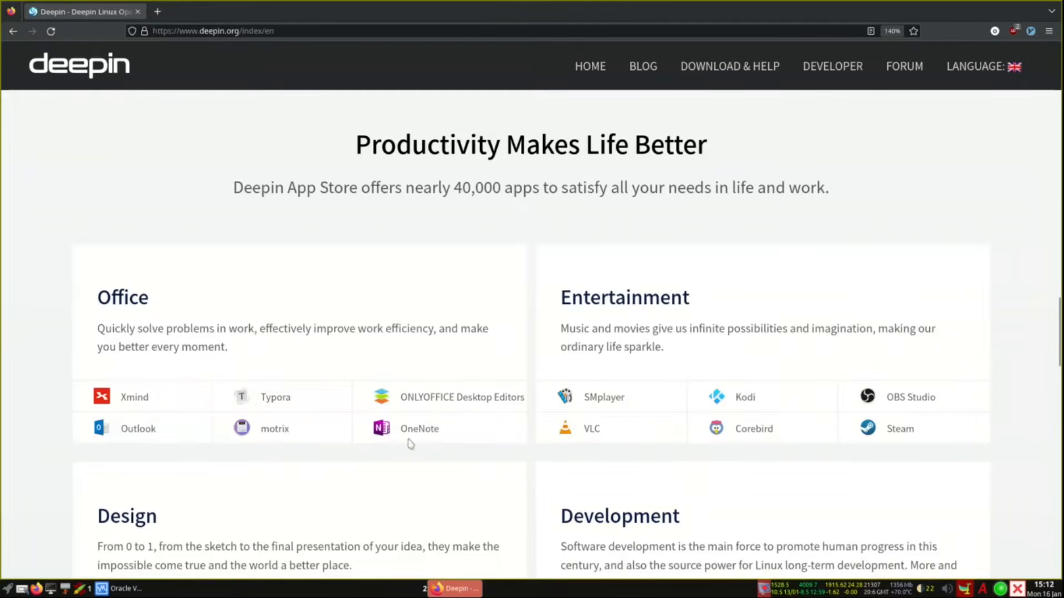
Step: Scroll through the Design and Development app lists down to Community News, then back up
scroll(516, 488, down, 5)
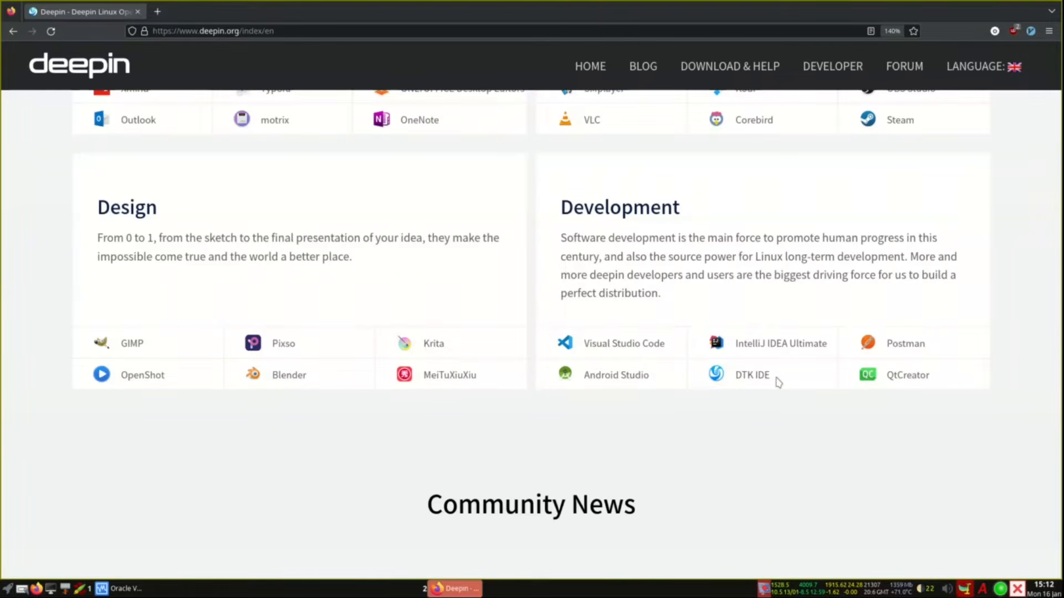
scroll(726, 401, down, 5)
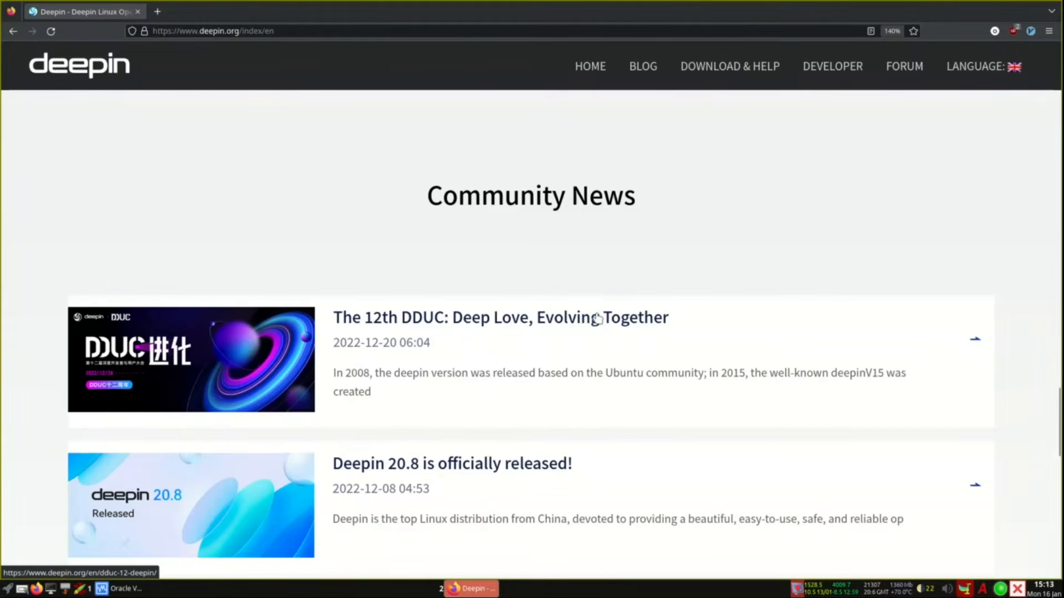
scroll(596, 319, down, 5)
scroll(596, 319, up, 15)
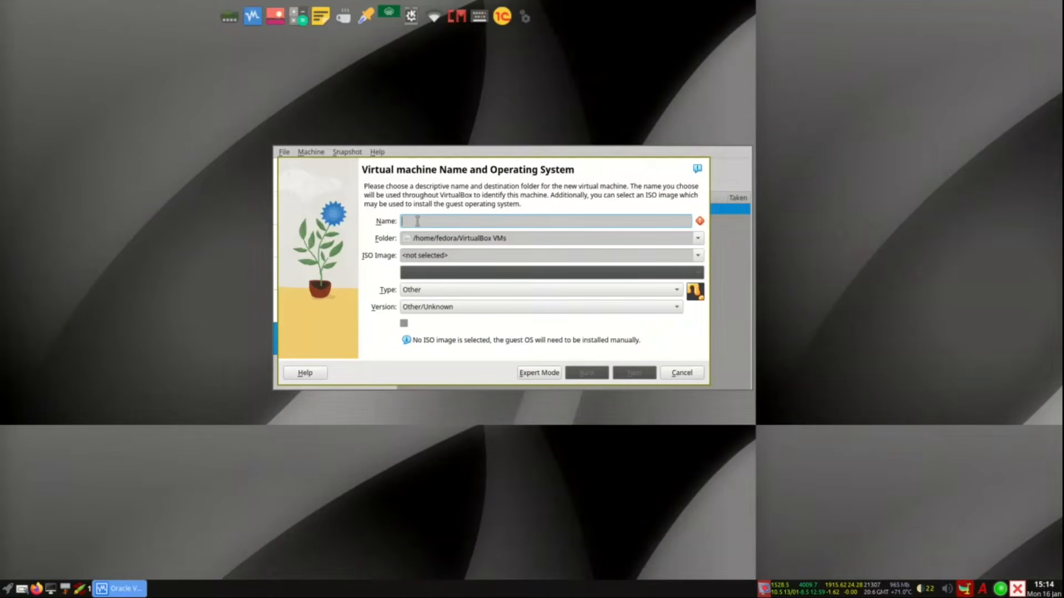
Step: Name the machine deepin-13, select the deepin 20.8 ISO as installer image, and continue
text(deepin-13)
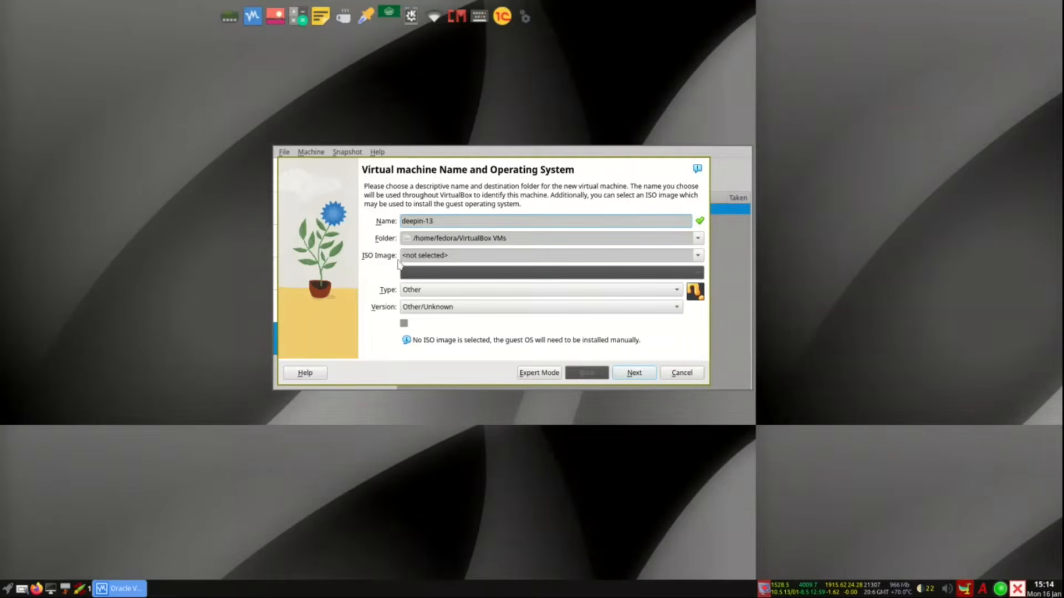
click(522, 255)
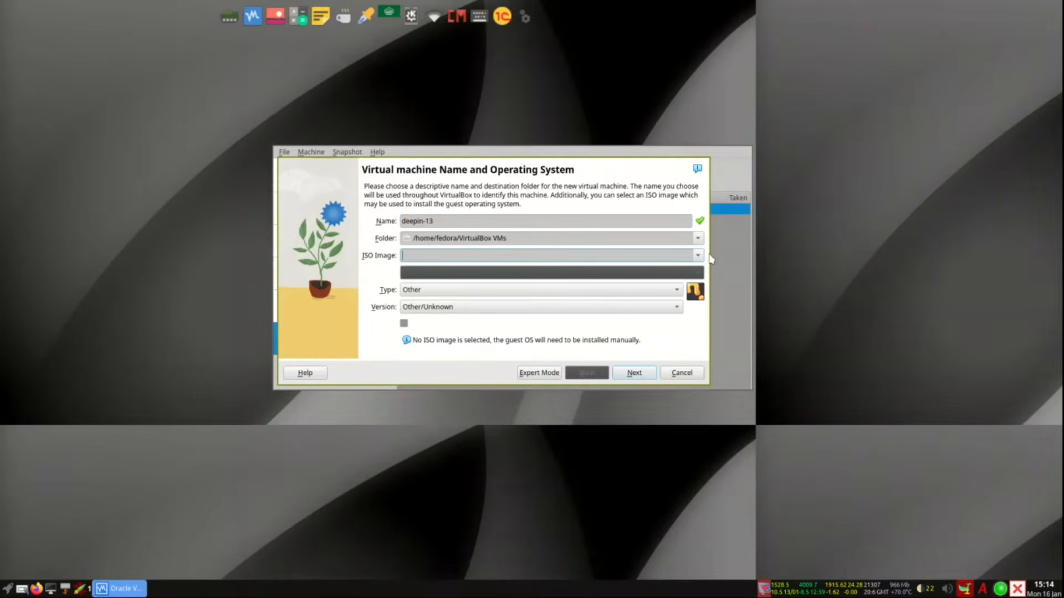
click(697, 255)
click(565, 291)
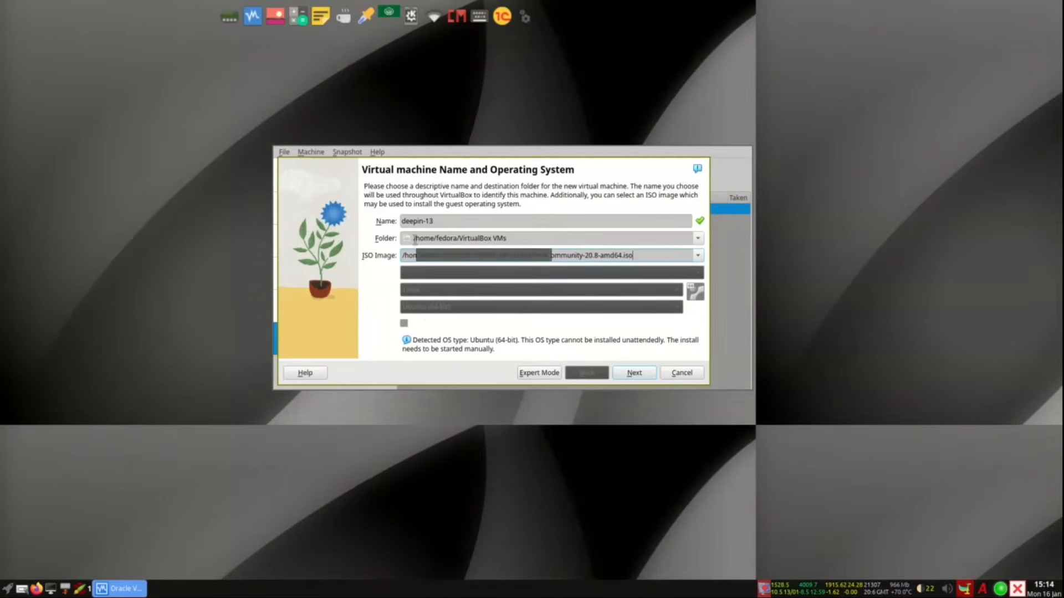
click(643, 372)
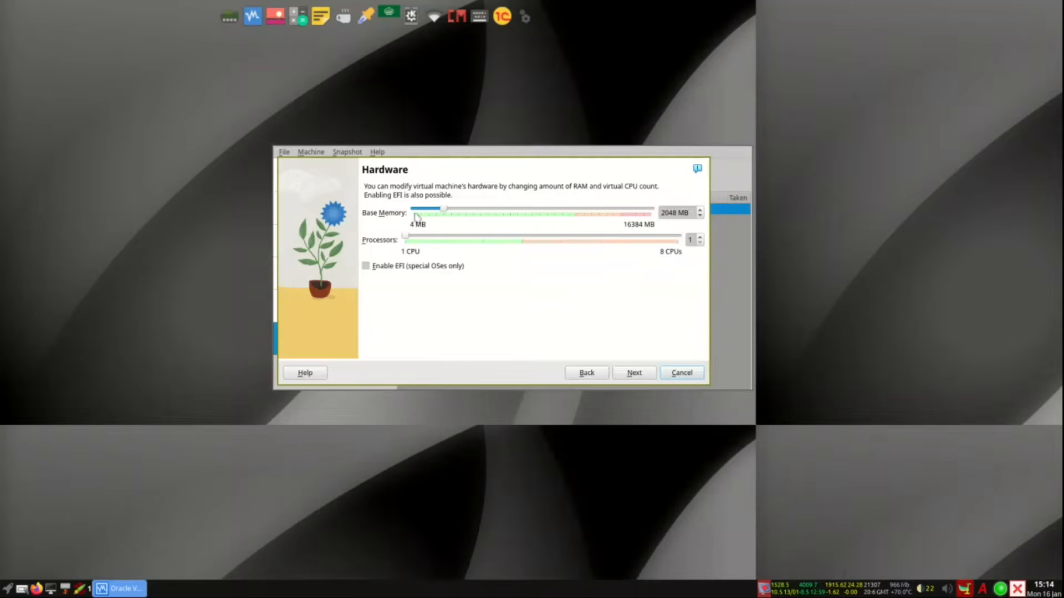
Step: Give the machine 6127 MB base memory and 2 processors, then continue
drag(451, 213, 504, 215)
drag(407, 239, 443, 237)
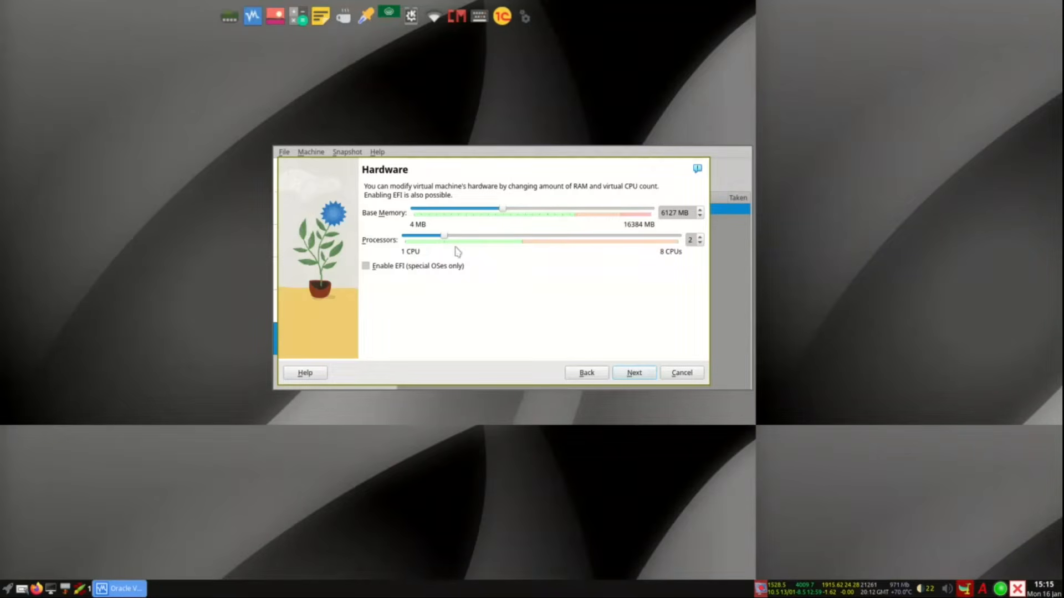
click(629, 377)
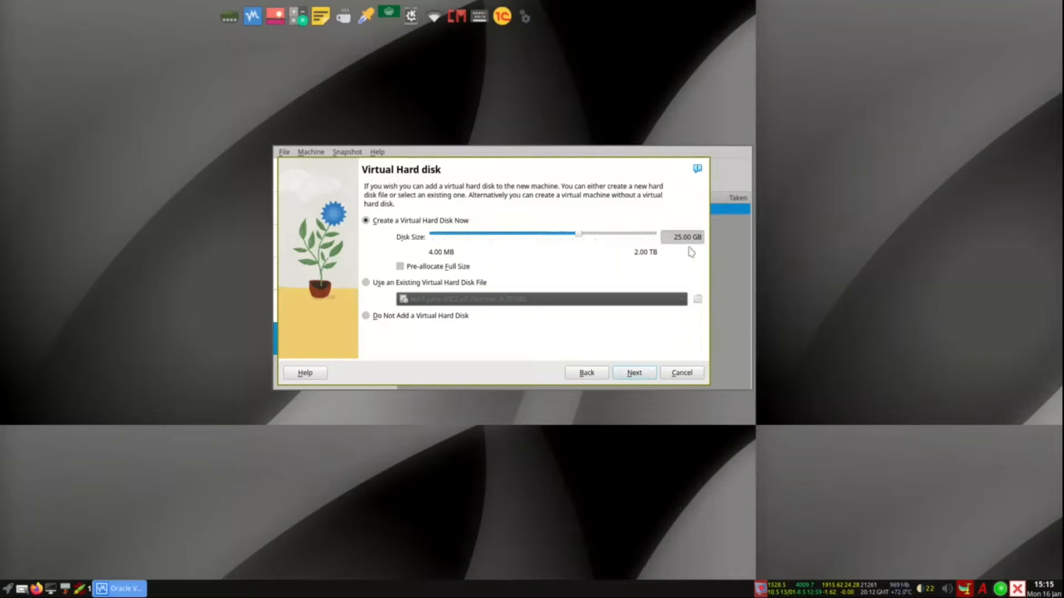
Step: Accept the 25 GB disk, finish creating deepin-13, and start the machine
click(634, 374)
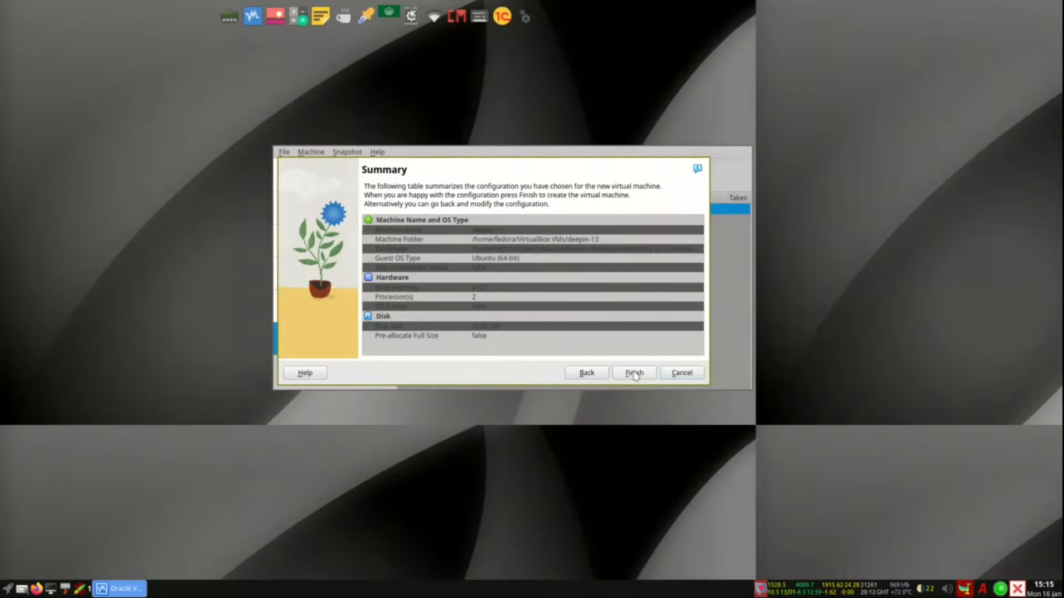
click(634, 374)
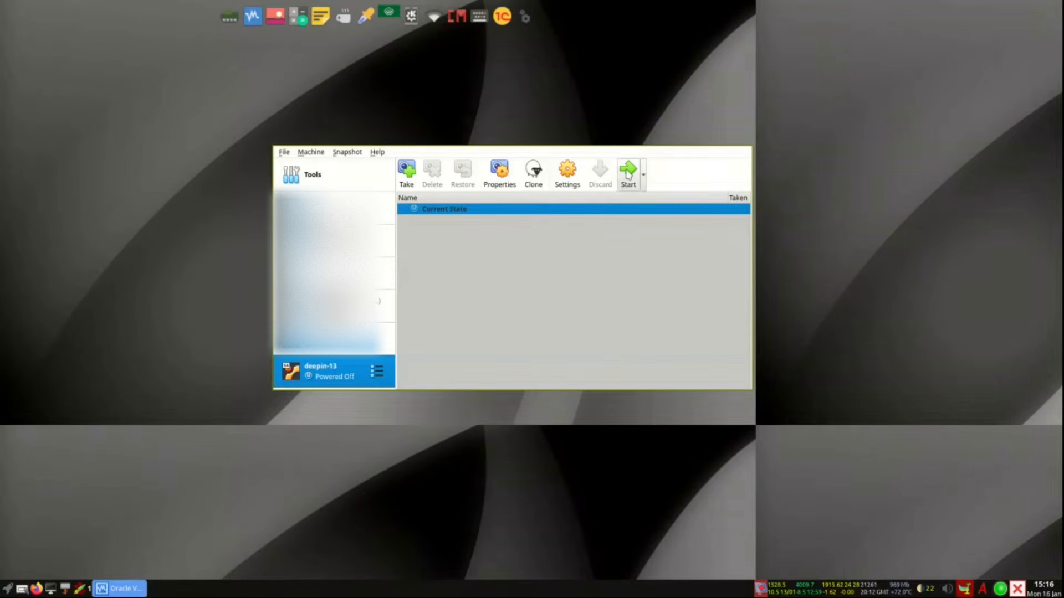
click(628, 174)
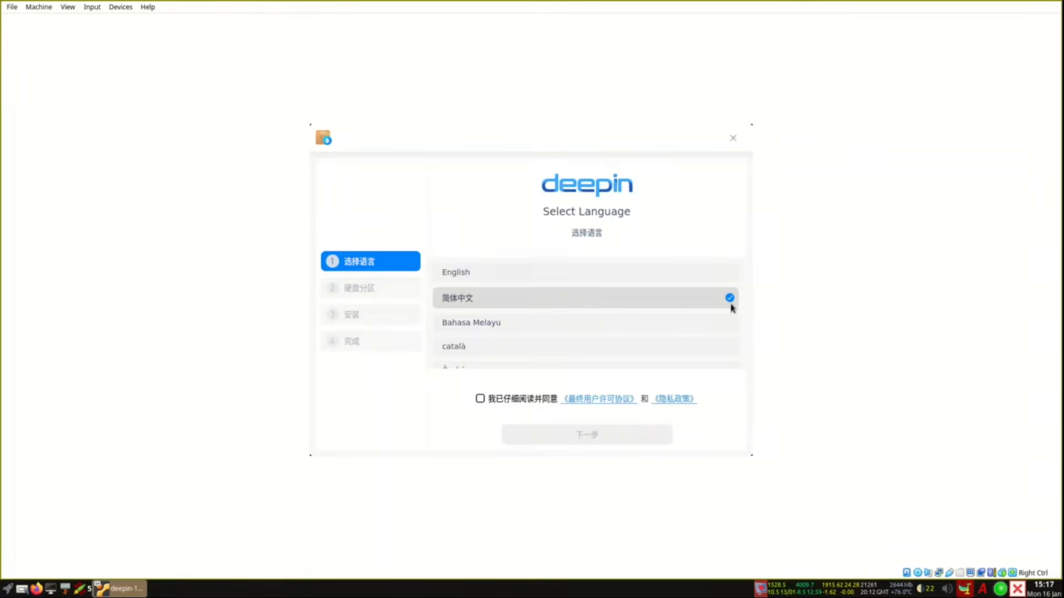
Step: Choose English as the installer language and open the End User License Agreement
click(511, 274)
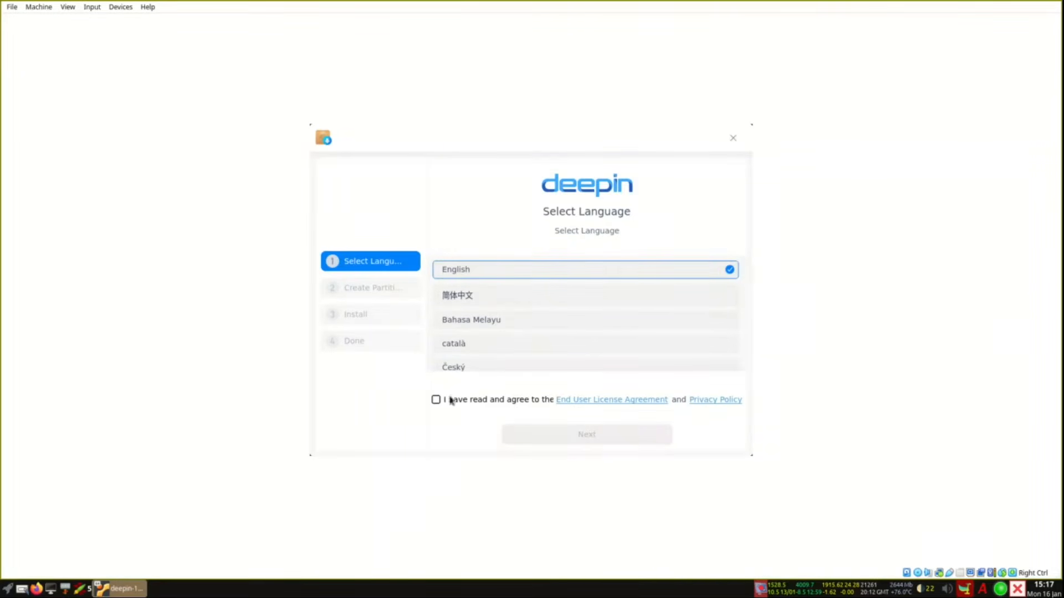
click(617, 406)
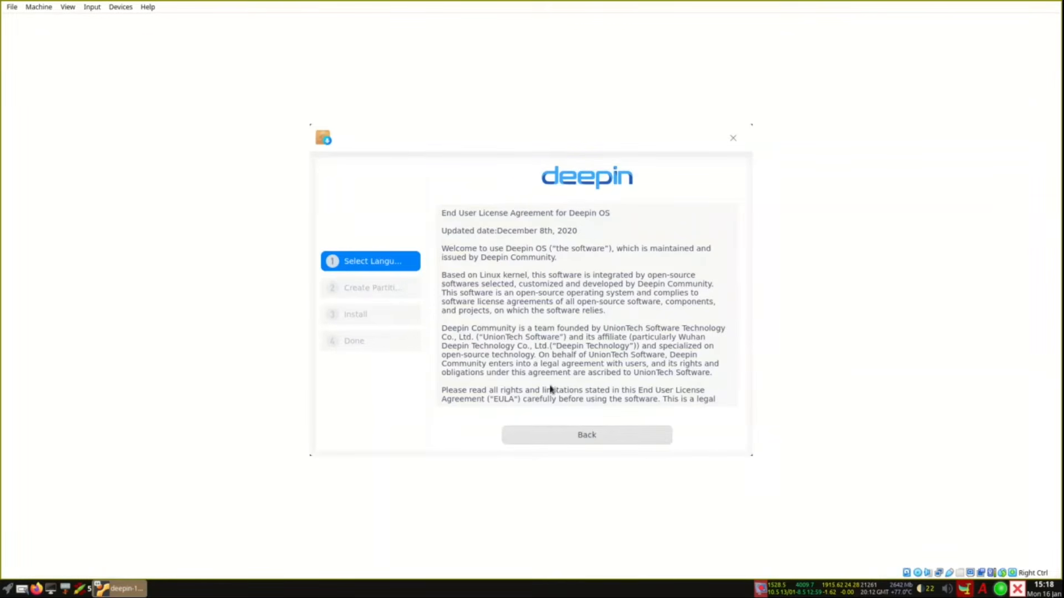
Step: Scroll through the deepin EULA to the end and back, then return to Select Language
scroll(604, 300, down, 5)
scroll(603, 300, down, 20)
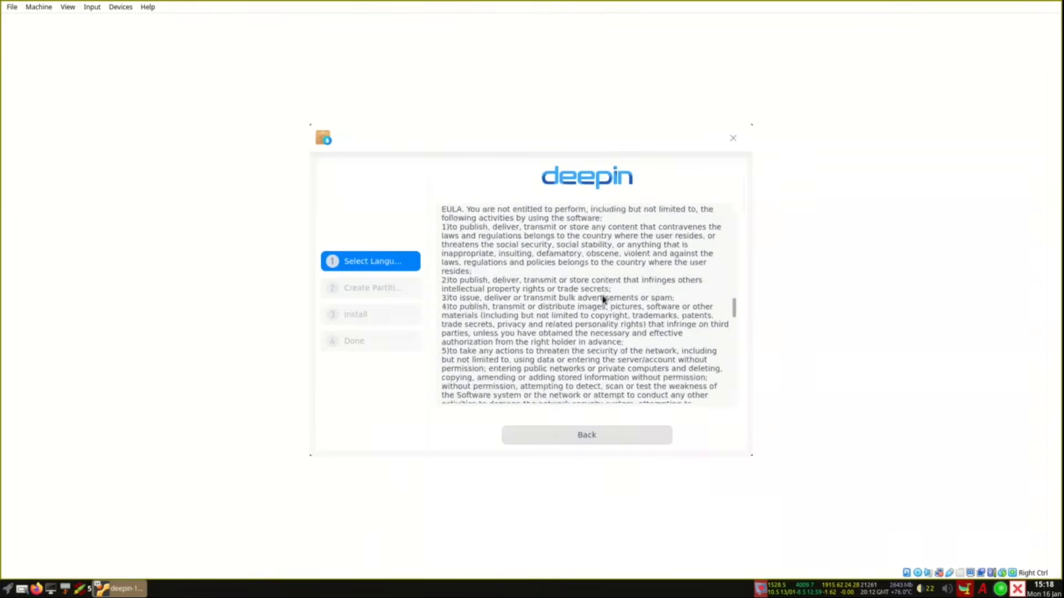
scroll(603, 299, down, 2)
scroll(603, 300, up, 20)
scroll(603, 301, up, 15)
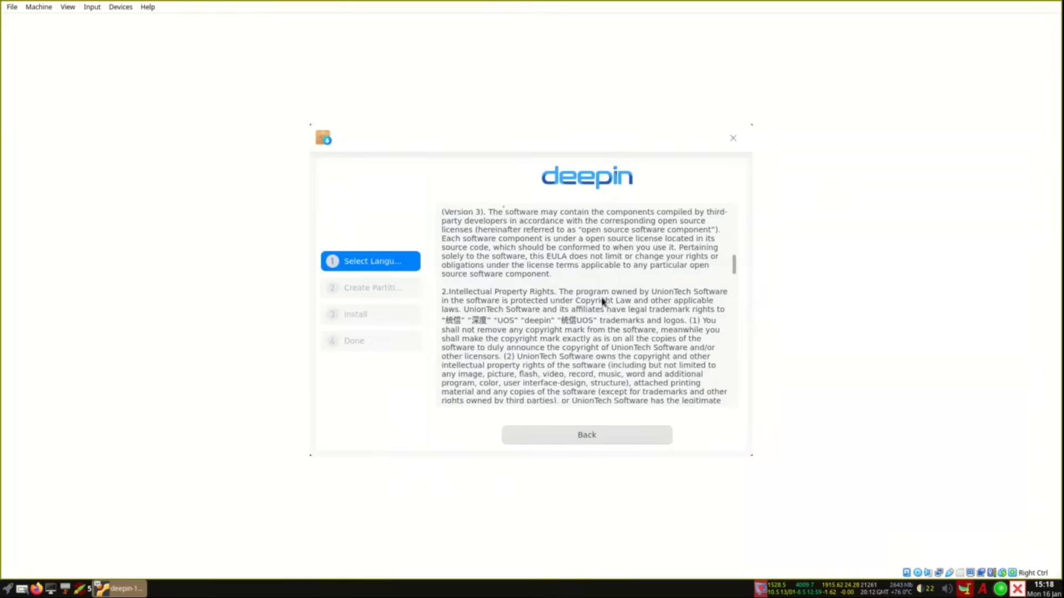
click(587, 442)
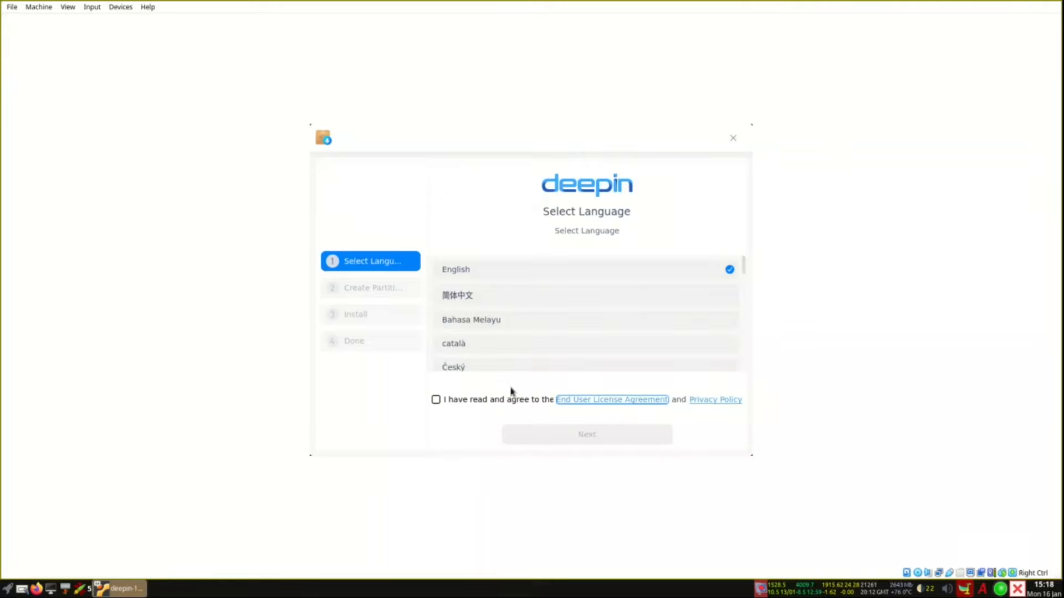
Step: Accept the licence, select the 25 GB /dev/sda disk, and switch to Advanced partitioning
click(451, 403)
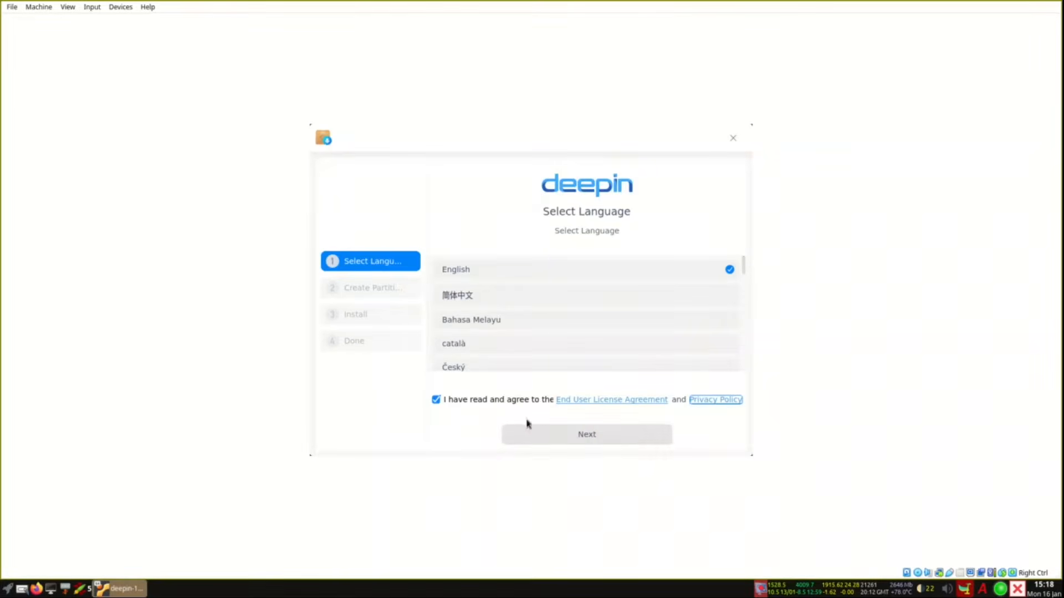
click(589, 443)
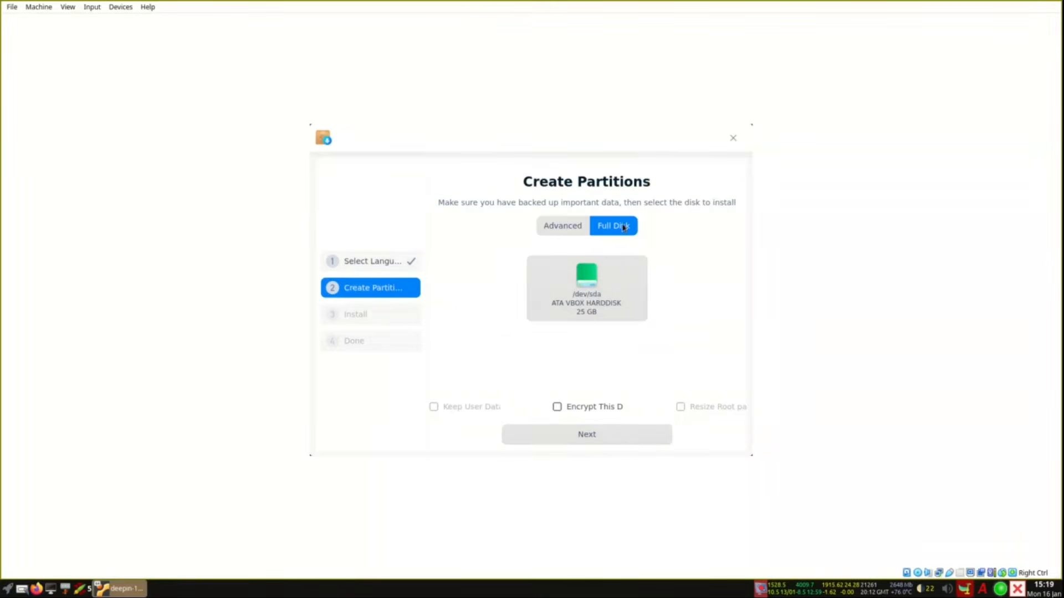
click(594, 296)
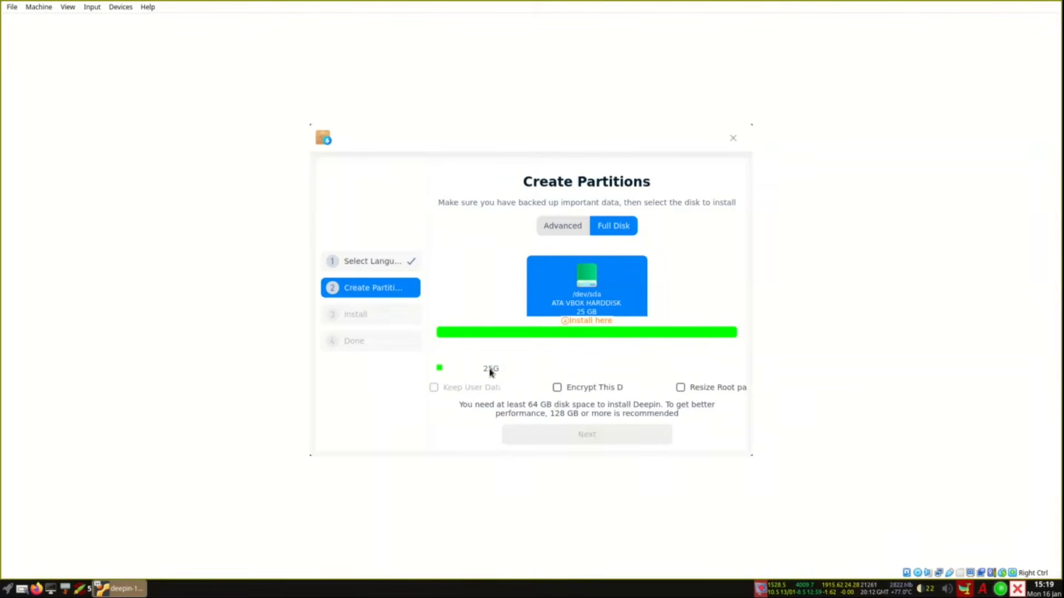
click(566, 228)
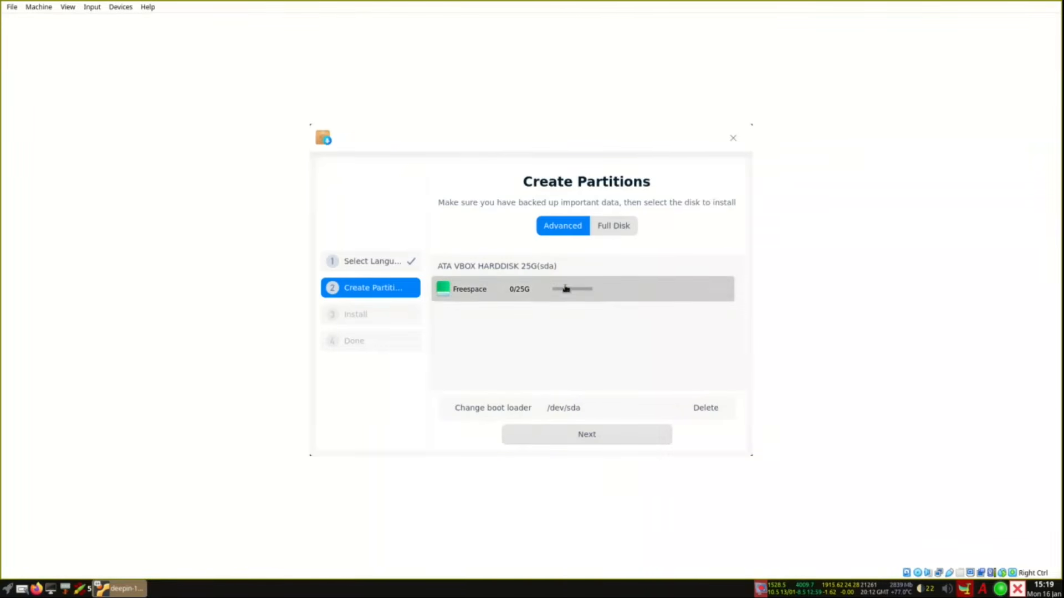
Step: Start a new partition on the free space with mount point /boot
mouse_move(513, 290)
click(727, 287)
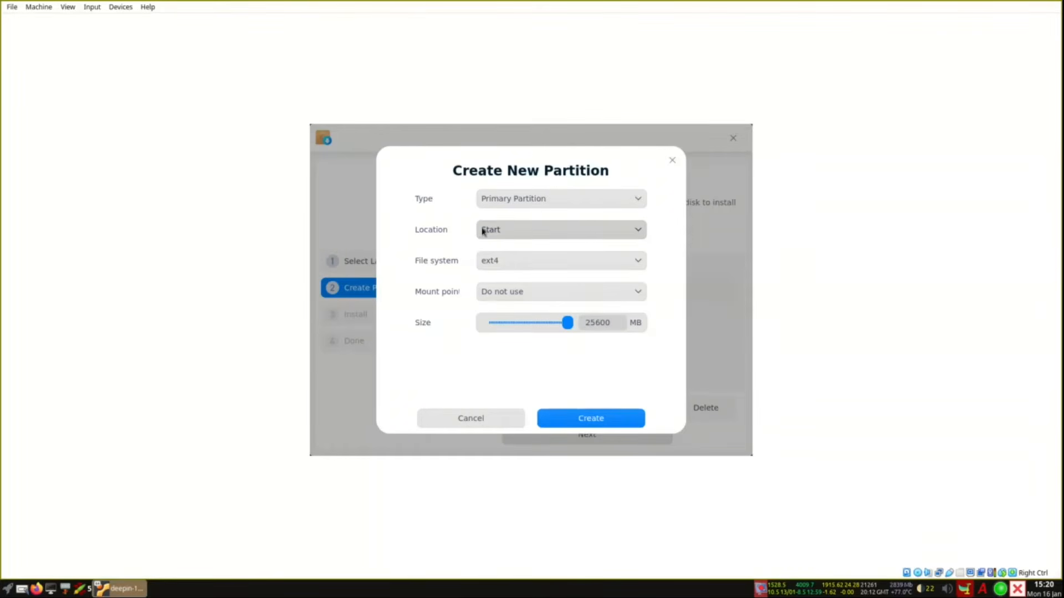
click(535, 298)
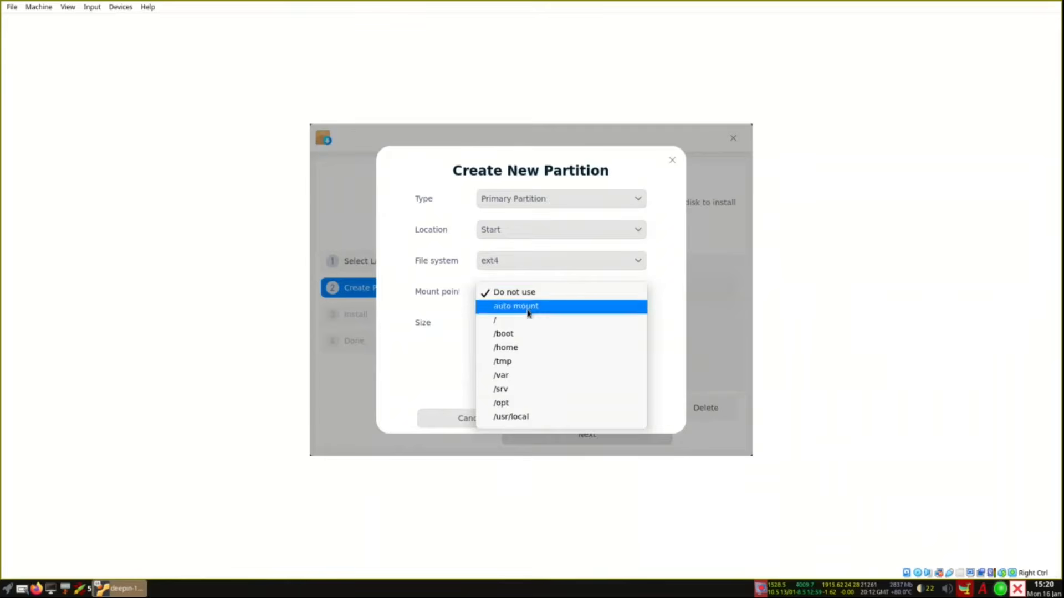
click(511, 334)
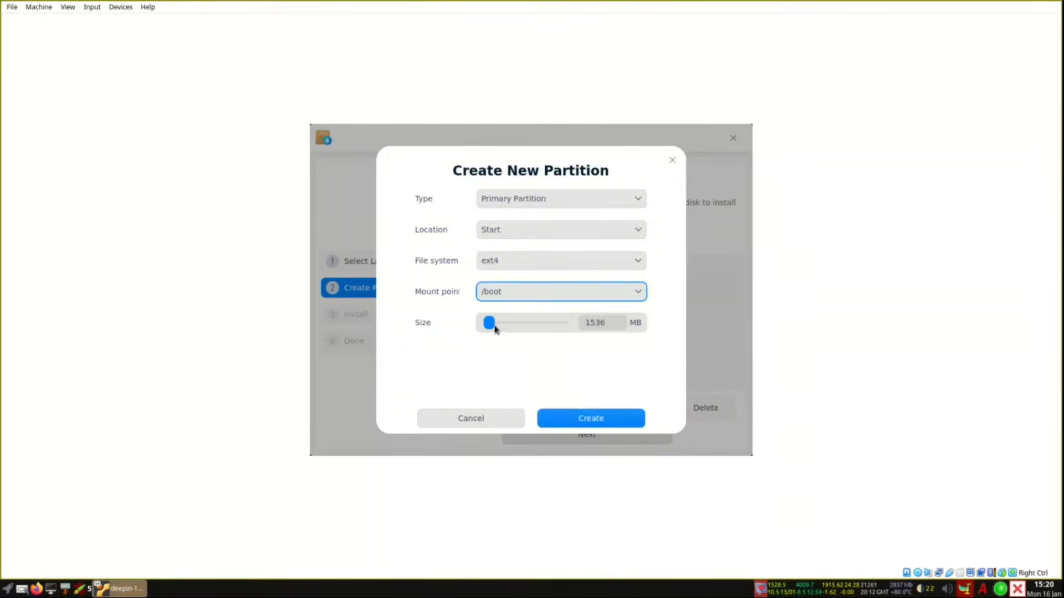
Step: Size the /boot partition to 2G, create it, and begin a partition in the remaining space
drag(490, 325, 467, 327)
drag(625, 324, 553, 321)
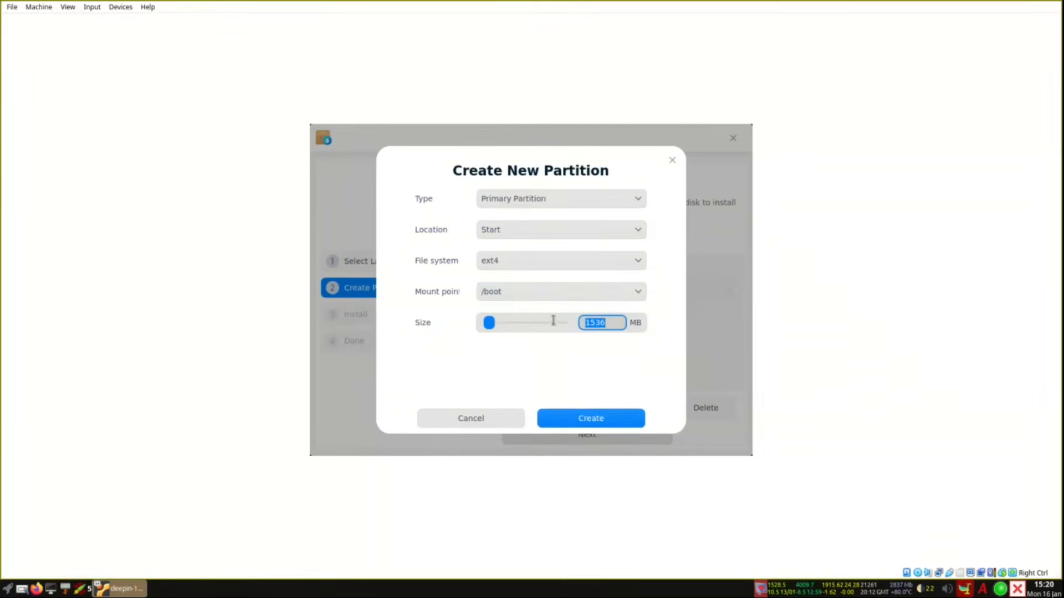
text(500)
click(554, 325)
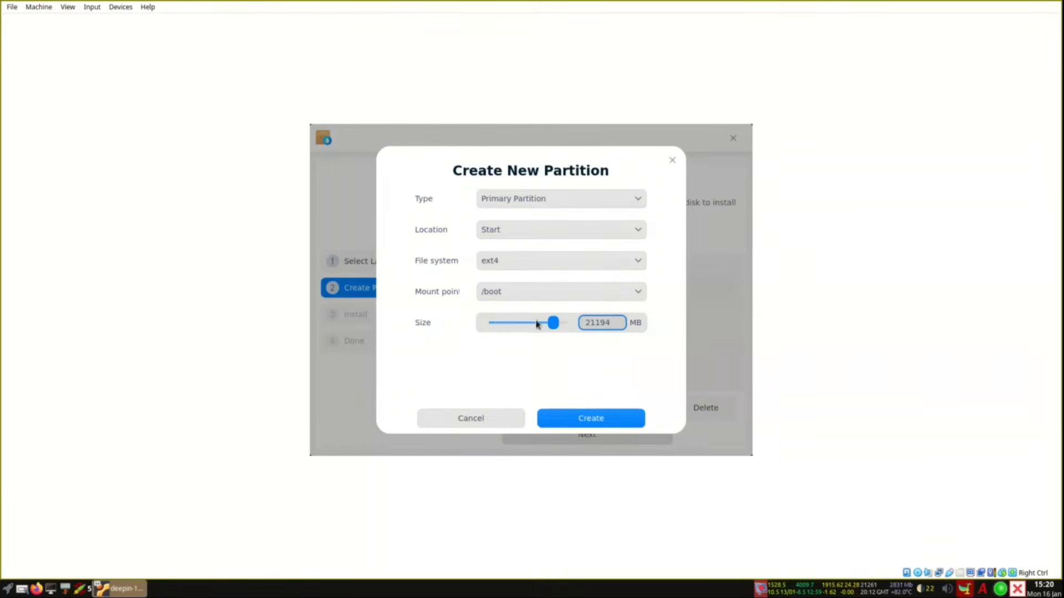
drag(552, 326, 447, 327)
click(588, 420)
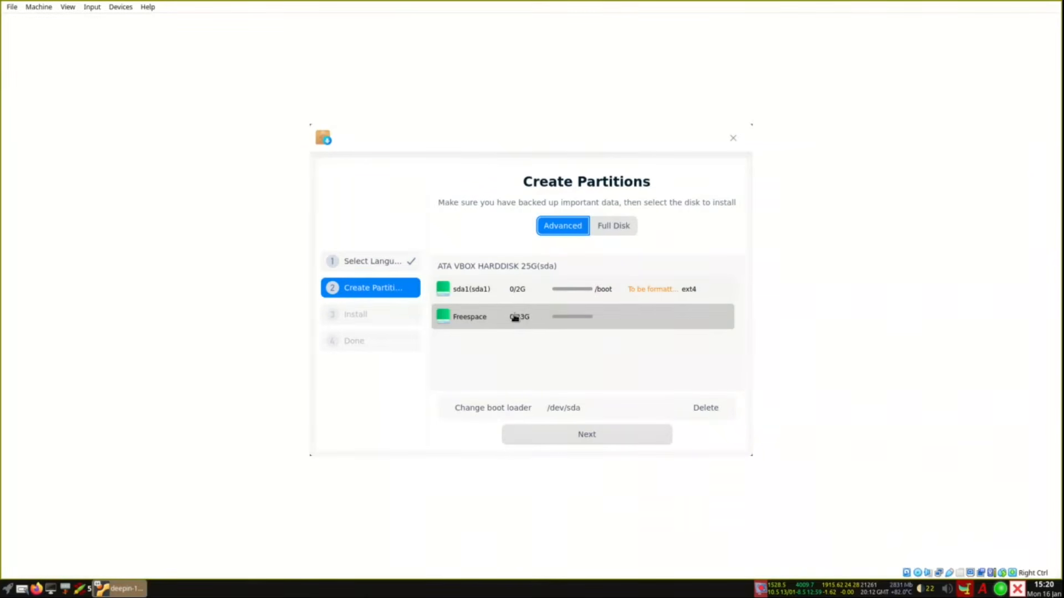
click(533, 319)
click(727, 320)
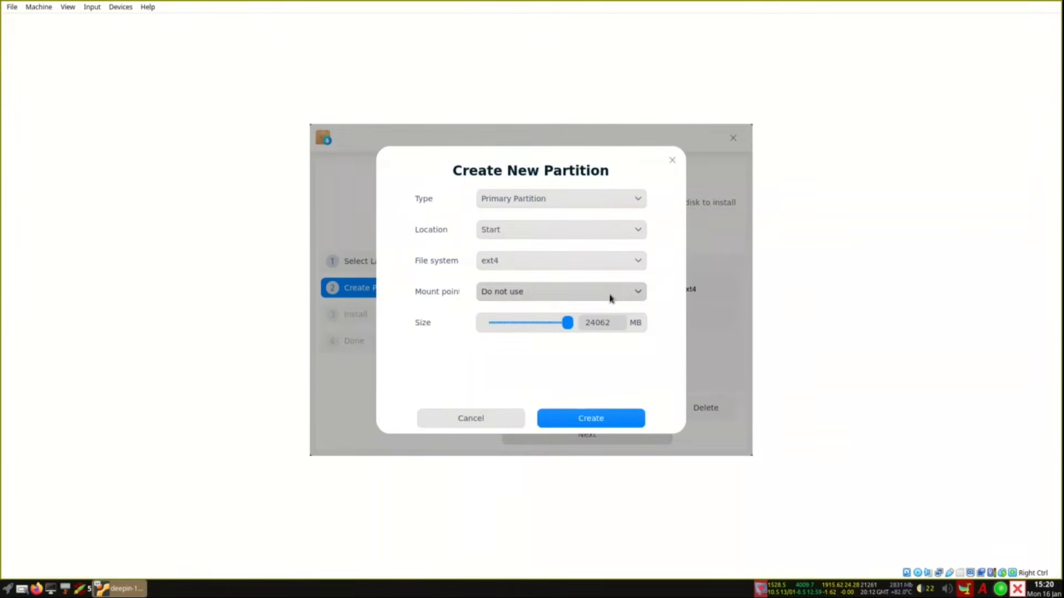
Step: Create a 1000 MB swap partition after the /boot partition
click(598, 268)
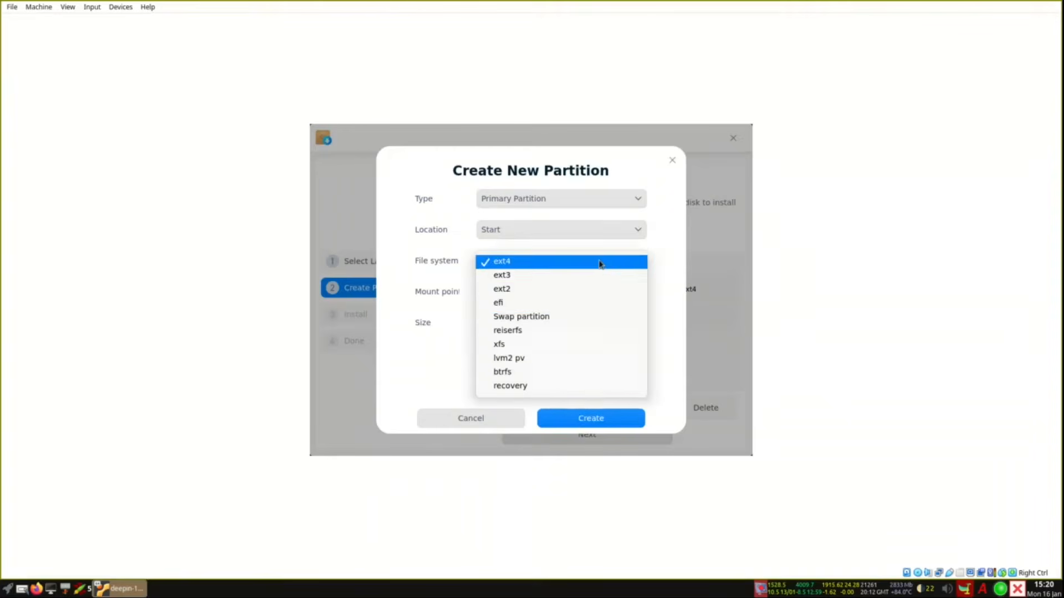
click(559, 315)
drag(568, 291, 432, 292)
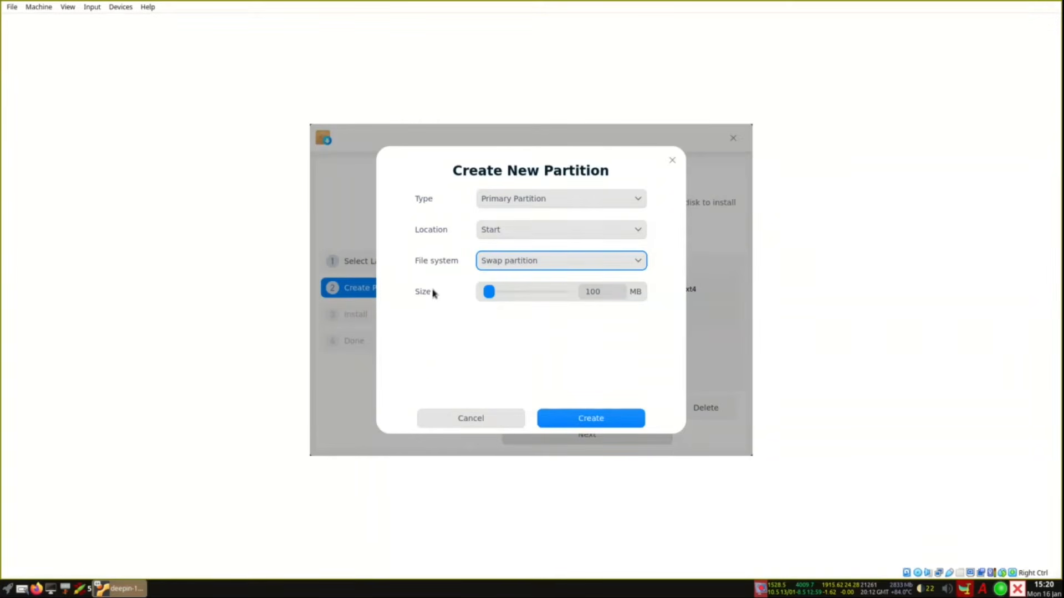
click(605, 291)
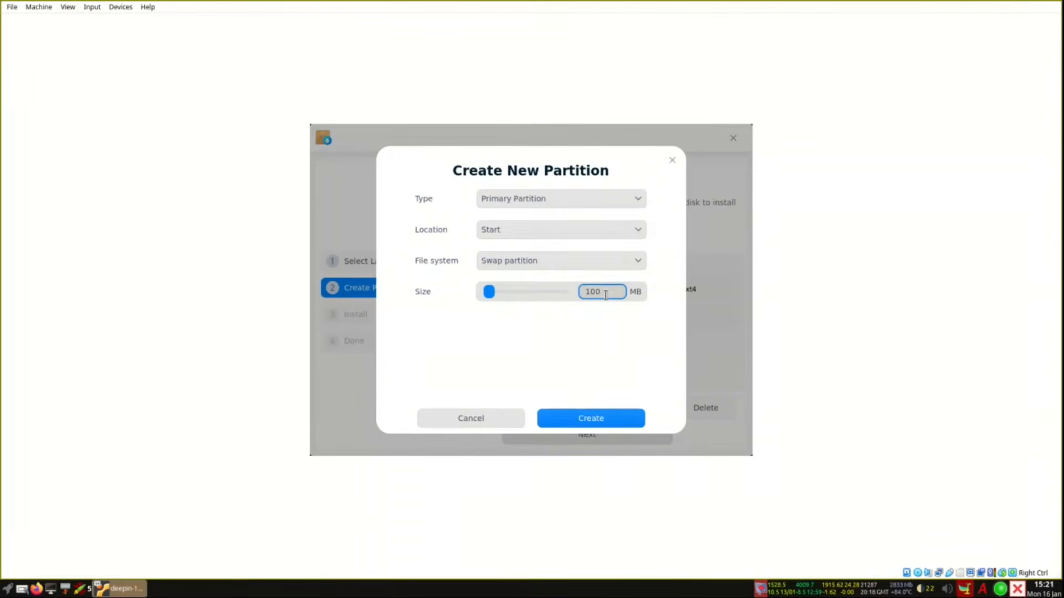
text(0)
click(608, 416)
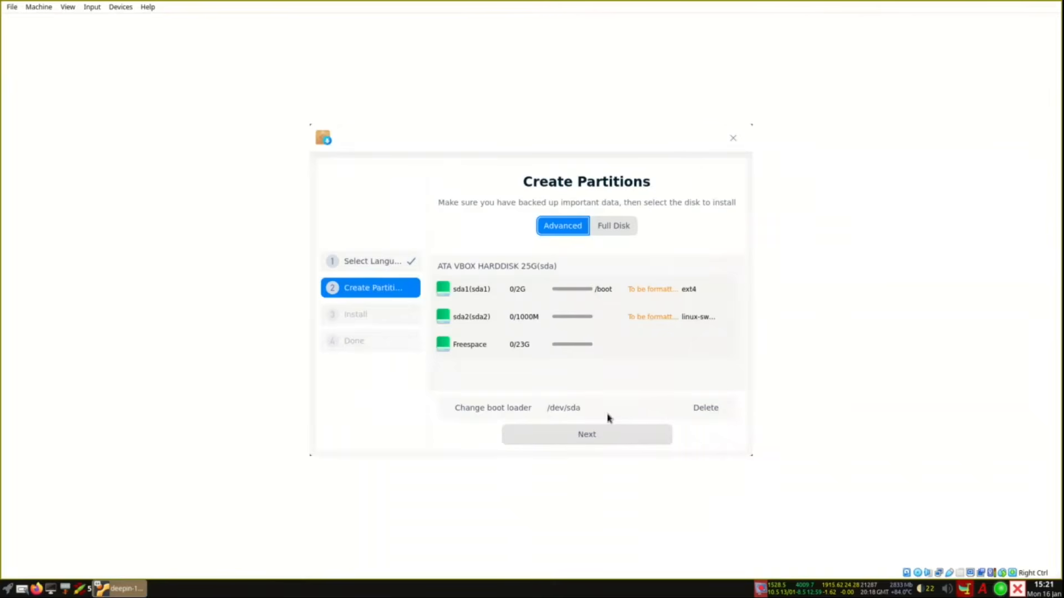
Step: Create an ext4 partition mounted at / from the remaining 23061 MB of free space
click(513, 341)
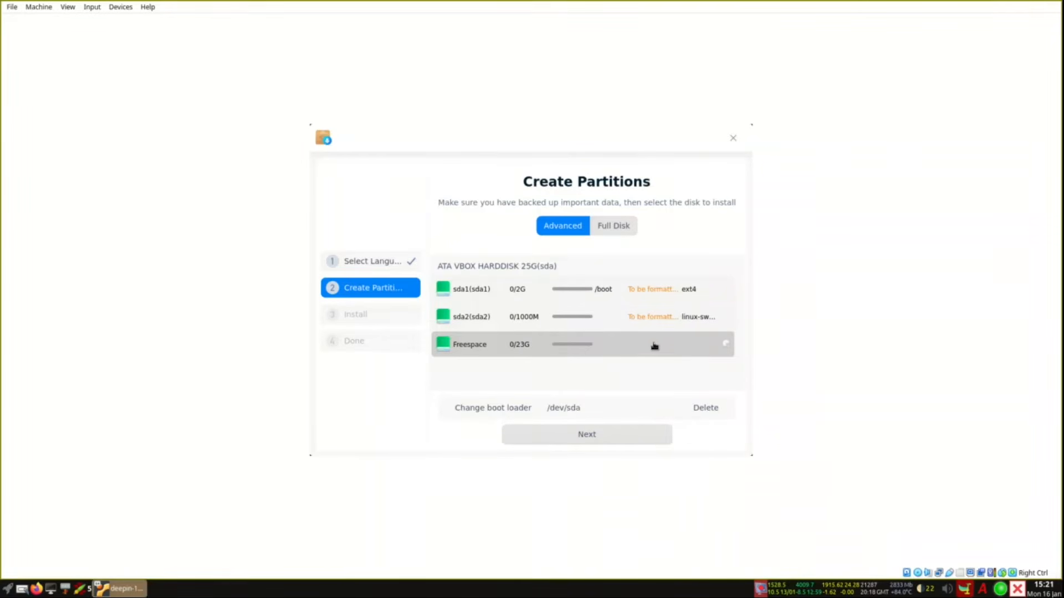
click(725, 343)
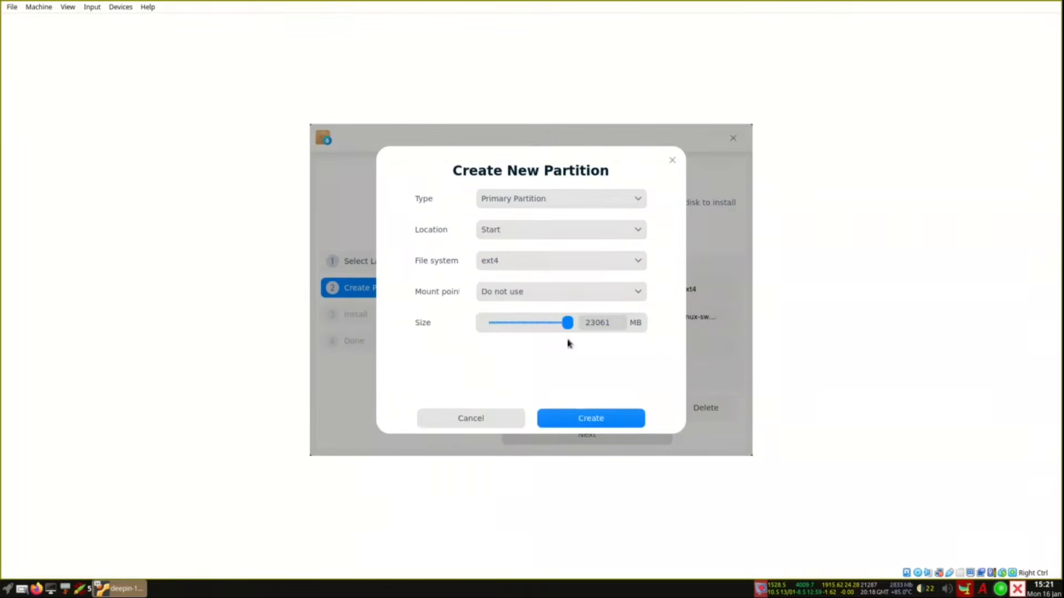
click(548, 296)
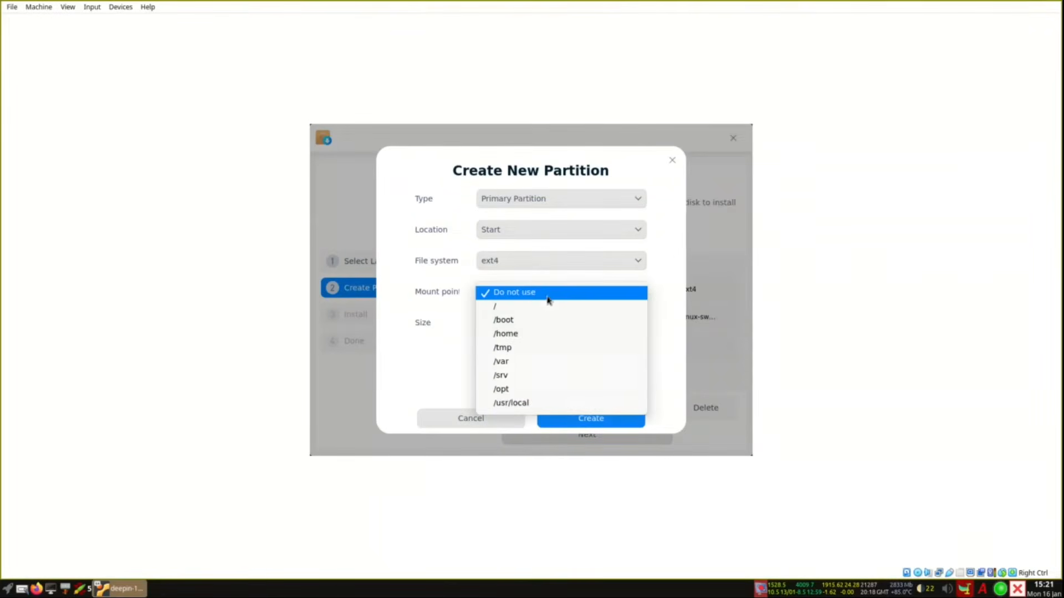
click(506, 305)
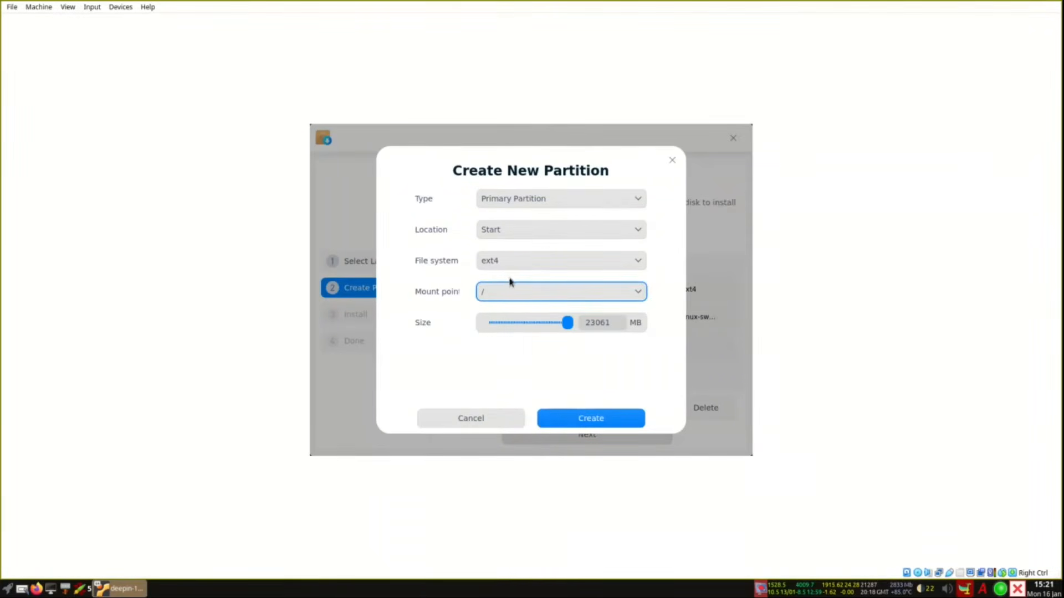
click(590, 422)
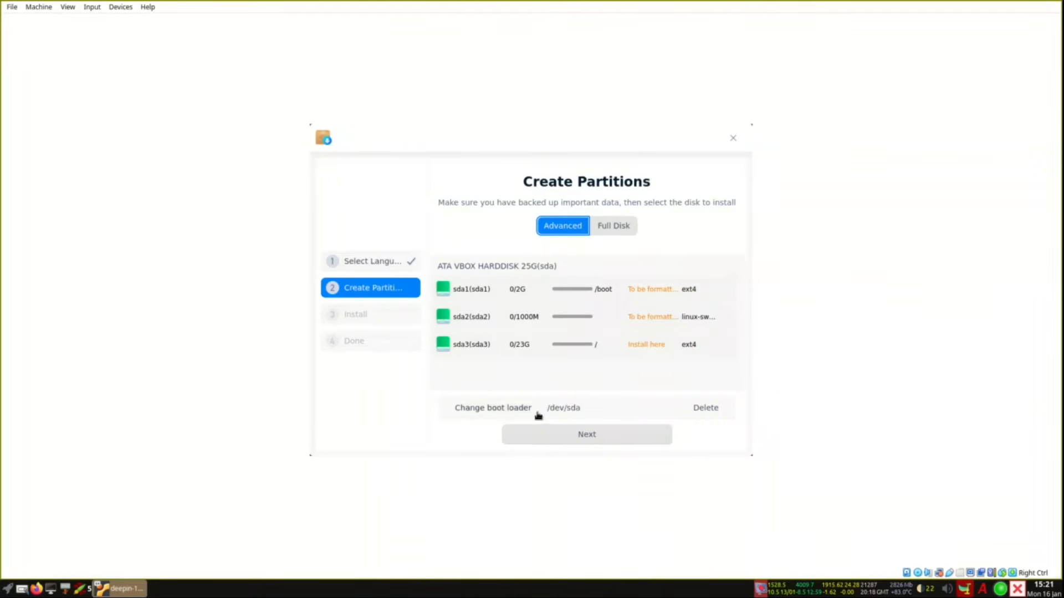
Step: Review the Ready to Install summary and start installing deepin to the virtual disk
click(581, 441)
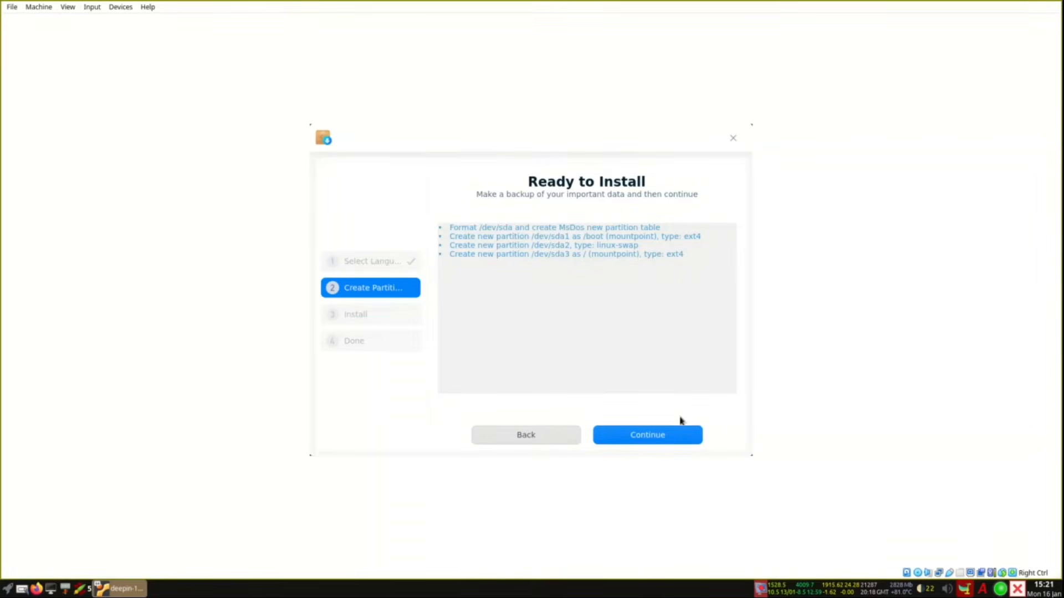
click(648, 435)
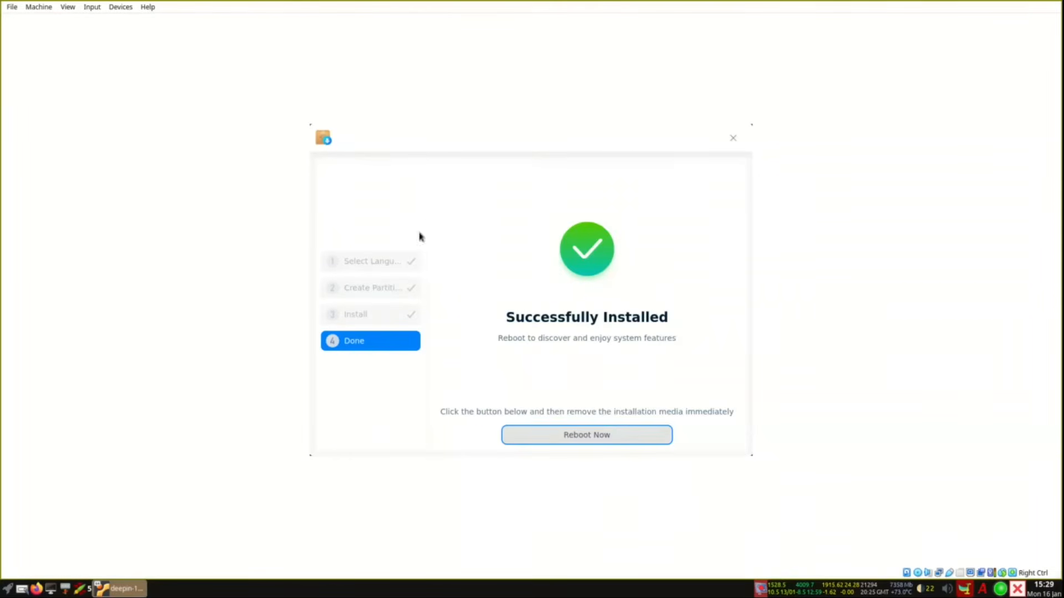
Step: Reboot into deepin setup, keeping English and the English (US) keyboard layout
click(589, 436)
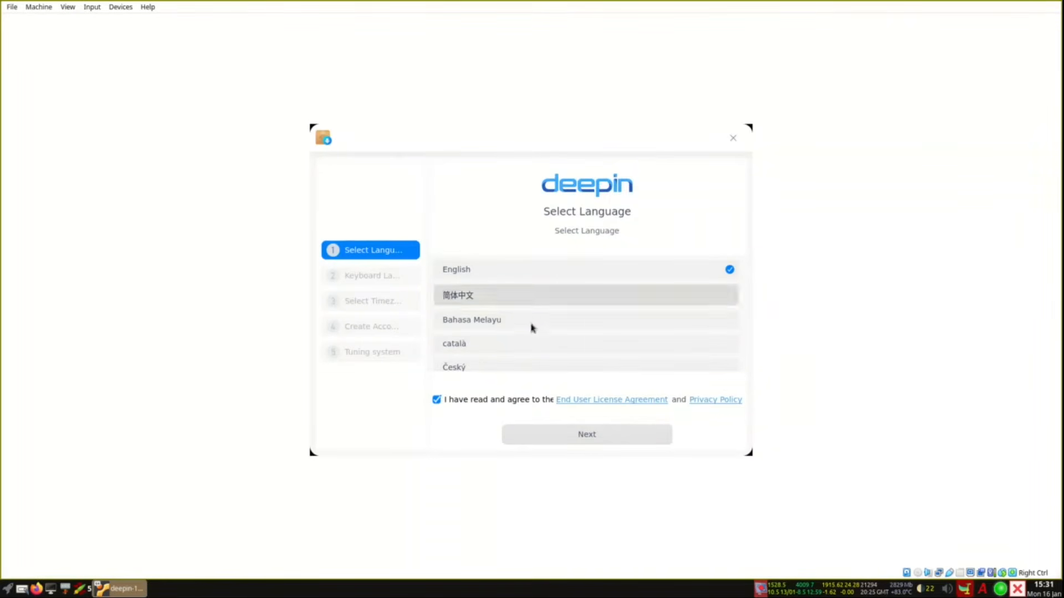
click(581, 441)
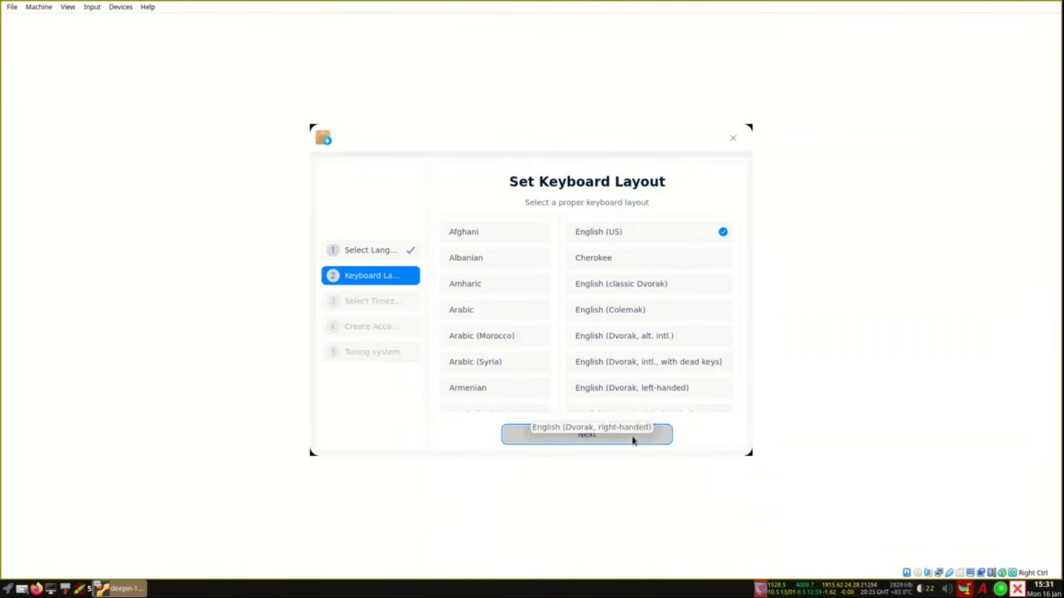
click(609, 441)
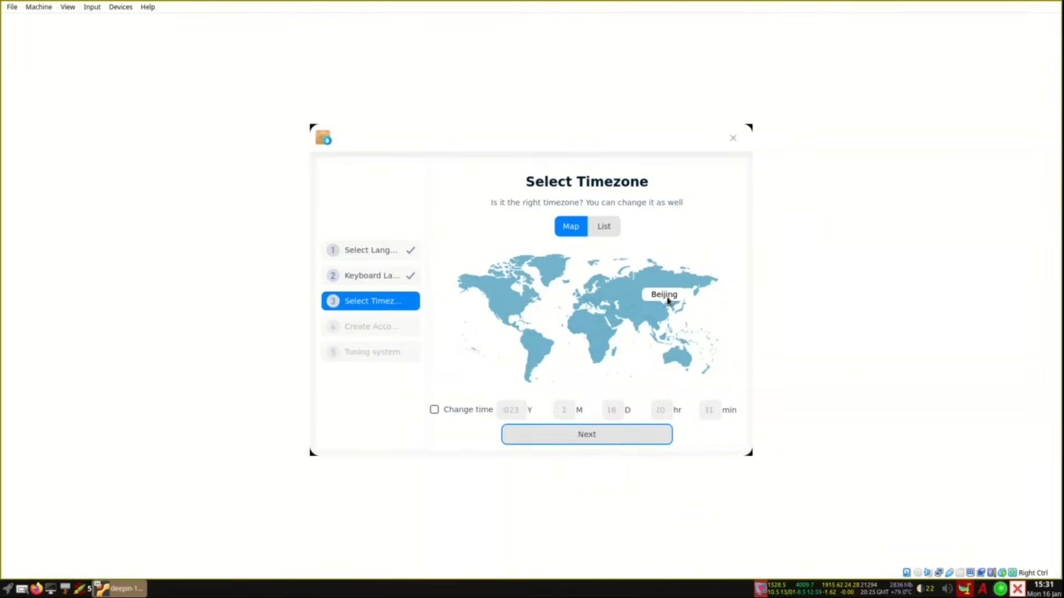
Step: Set the timezone to New_York and enter a username for the account
click(532, 300)
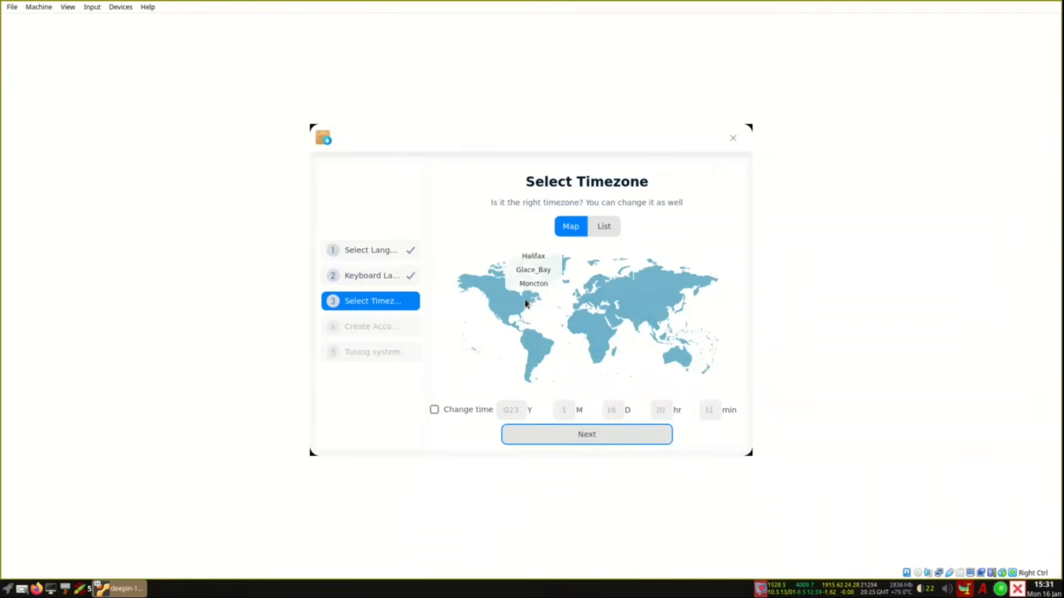
click(524, 302)
click(524, 308)
click(523, 289)
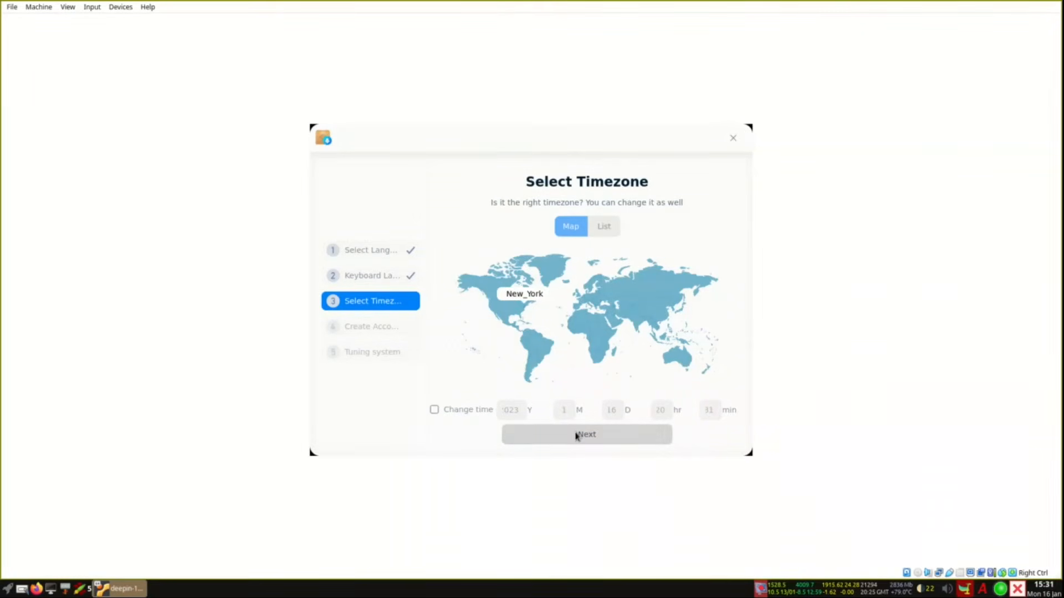
click(576, 435)
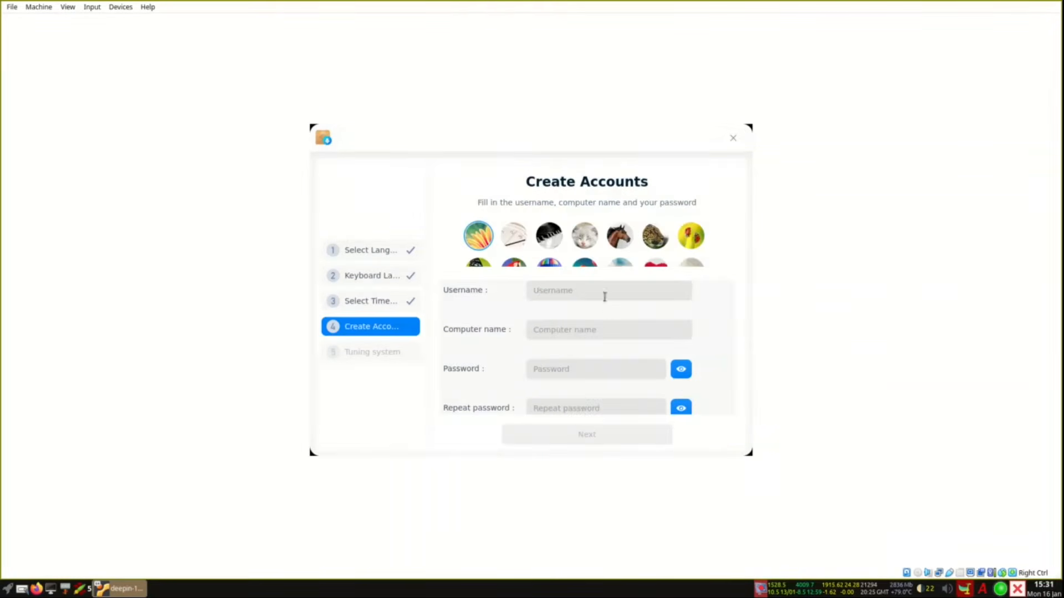
click(571, 292)
text(13minutes)
Step: Enter and repeat the account password, finish setup, and log in with that password
click(584, 370)
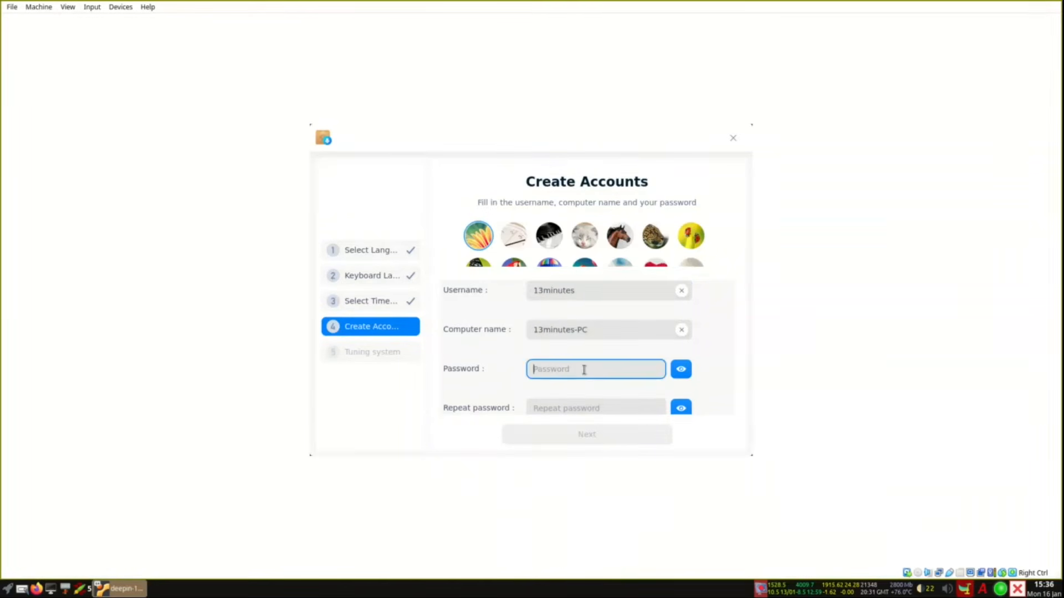
text(1)
click(560, 408)
text(1)
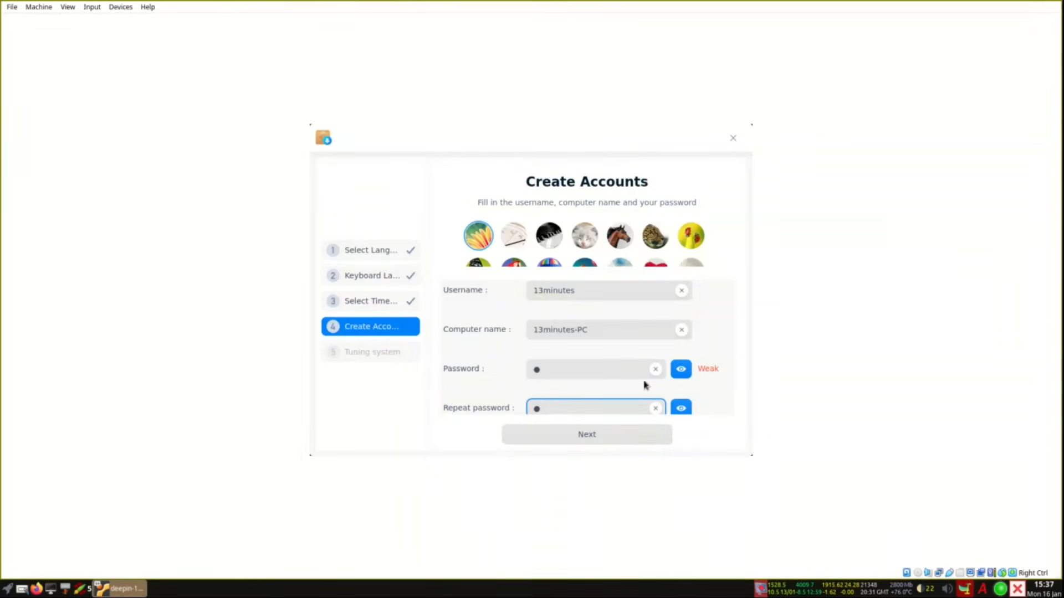
click(580, 435)
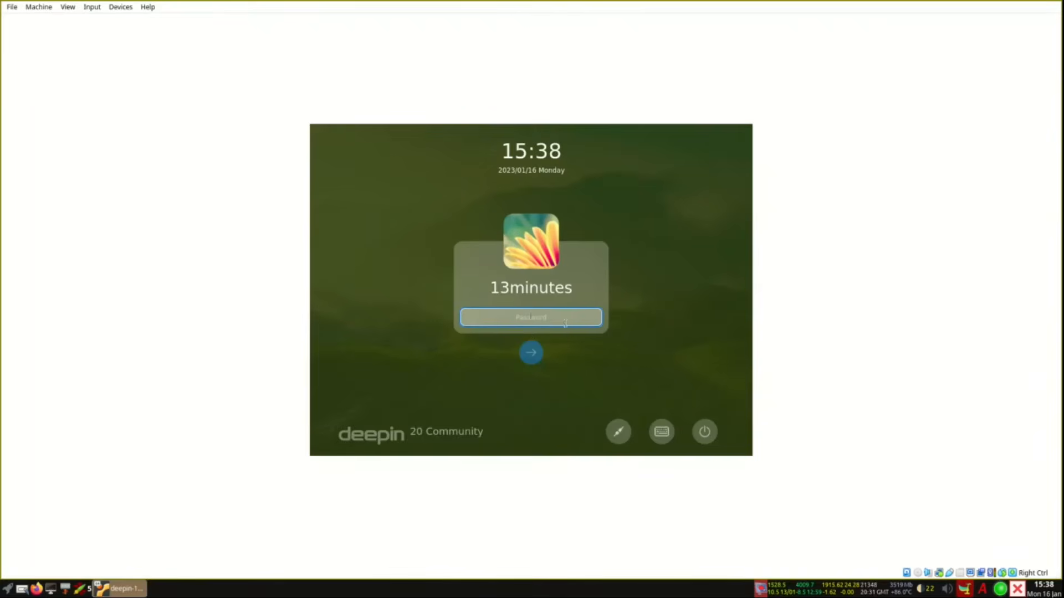
text(1)
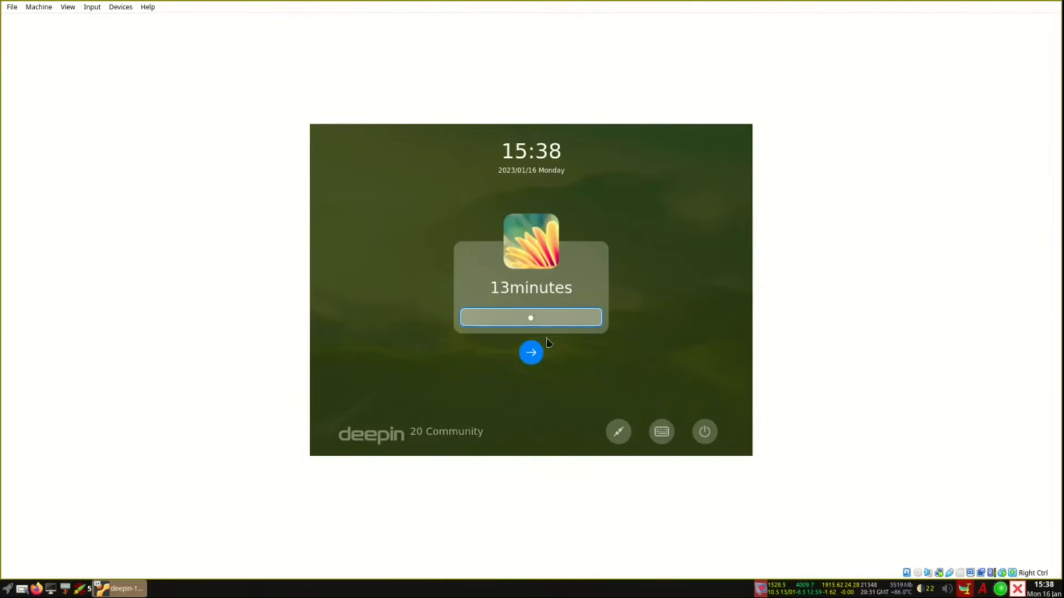
click(533, 353)
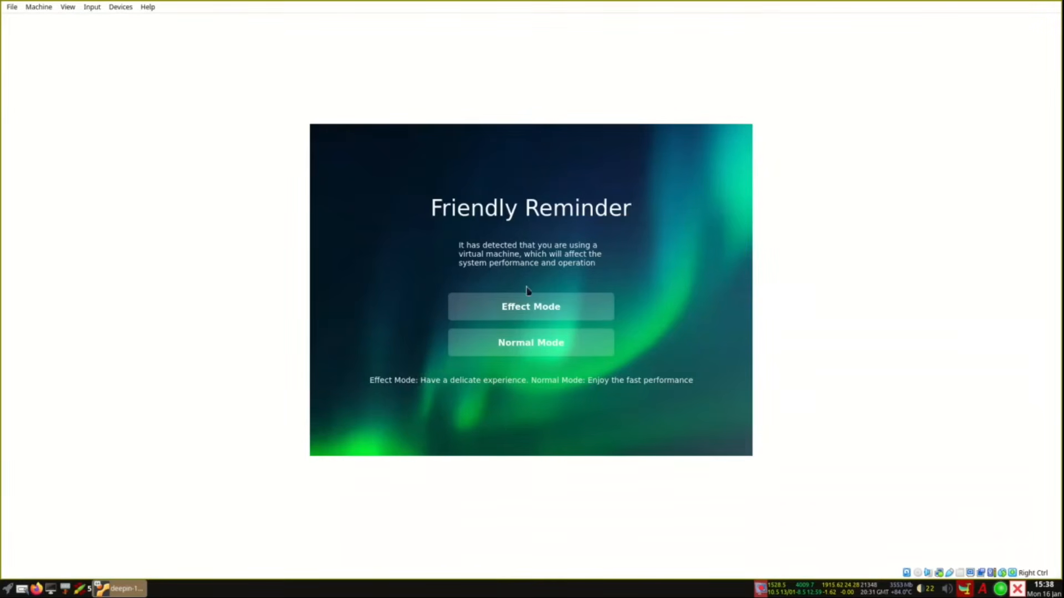
Step: Choose Effect Mode on the Friendly Reminder and let deepin load the desktop
click(516, 305)
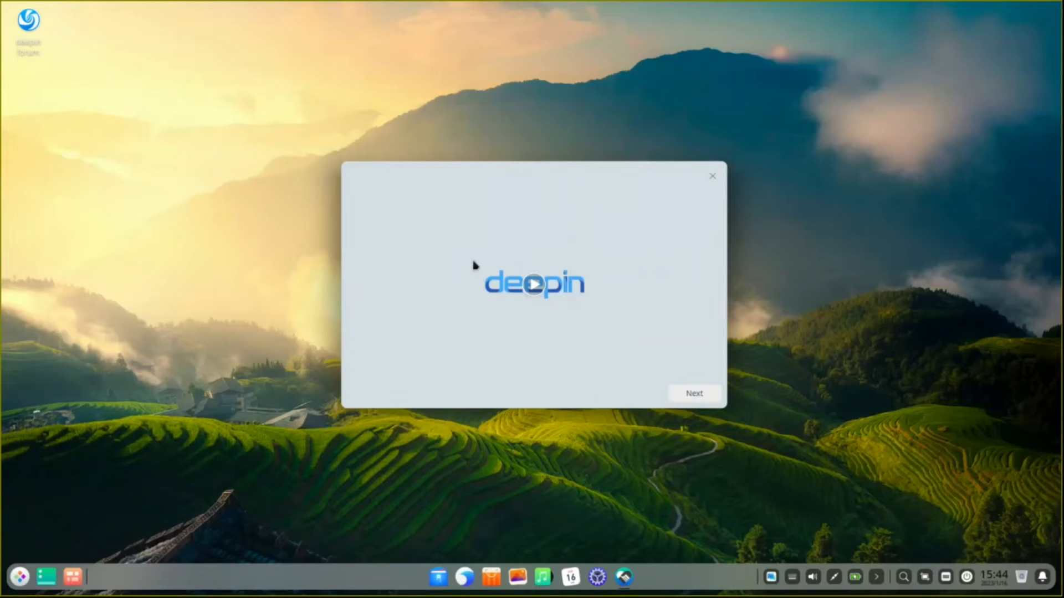
Step: Preview Efficient Mode, then settle on Fashion Mode as the desktop layout
click(695, 397)
click(694, 394)
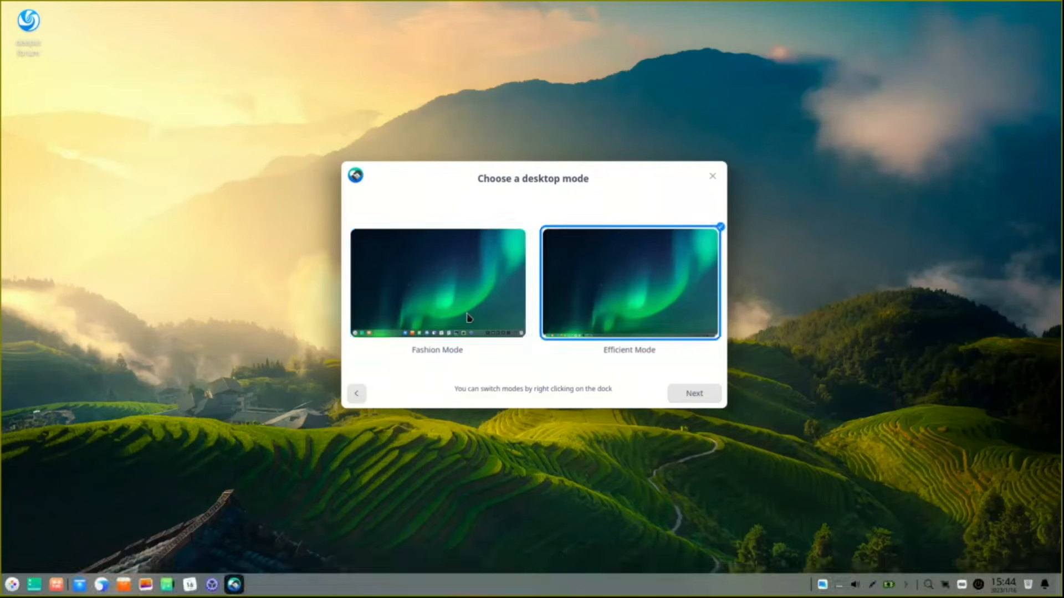
click(469, 317)
click(637, 325)
click(470, 322)
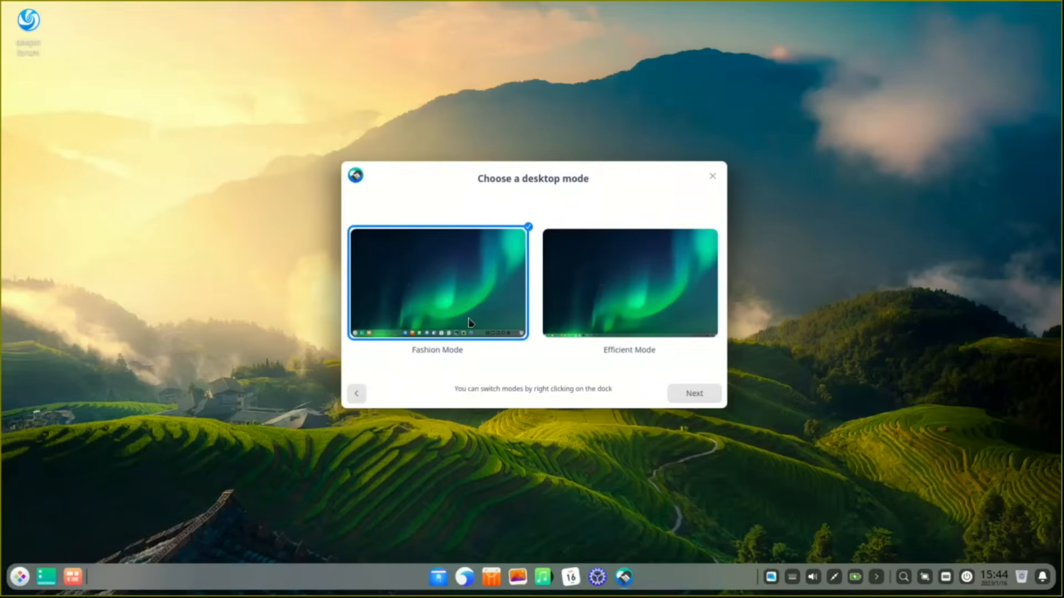
click(695, 393)
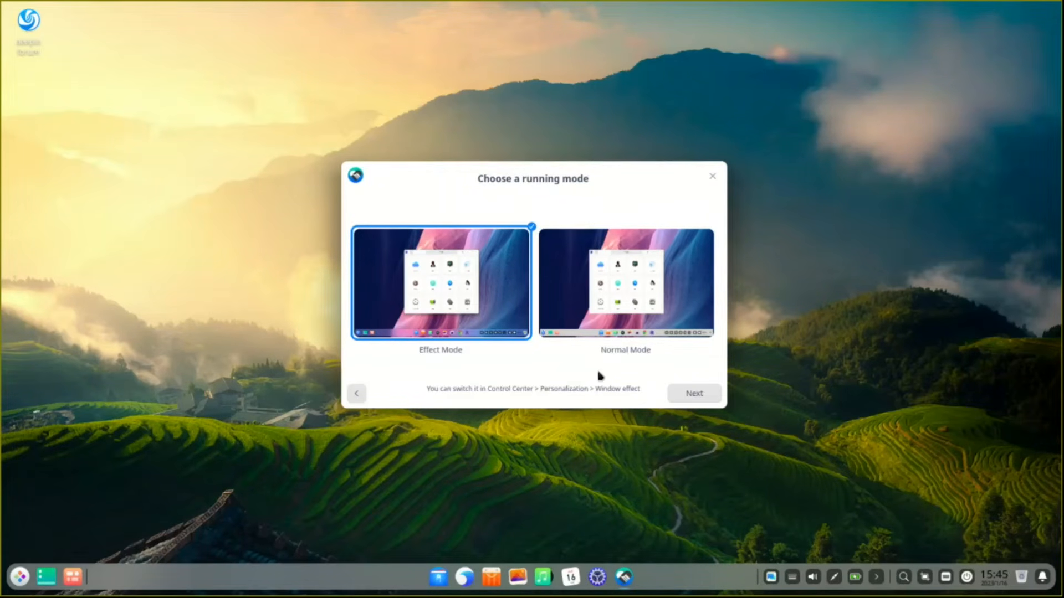
Step: Try Normal Mode, then choose Effect Mode as the running mode
click(637, 302)
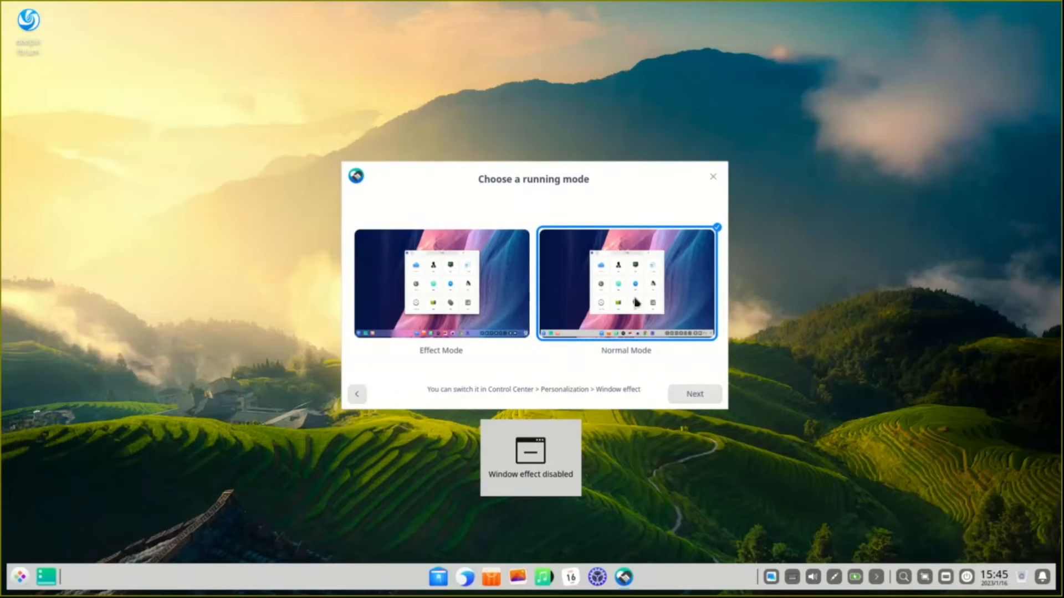
click(468, 302)
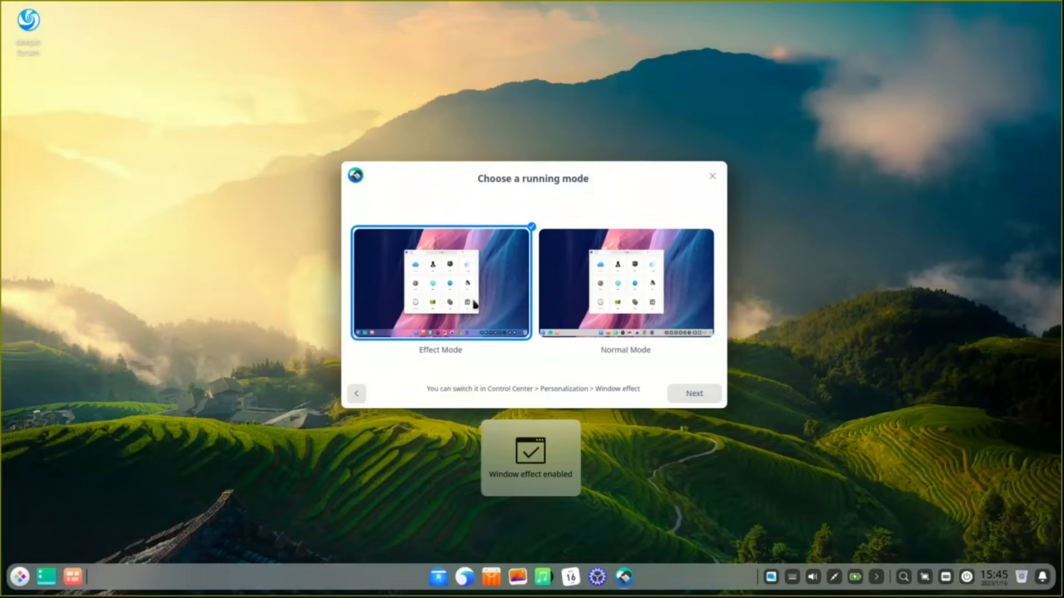
click(712, 394)
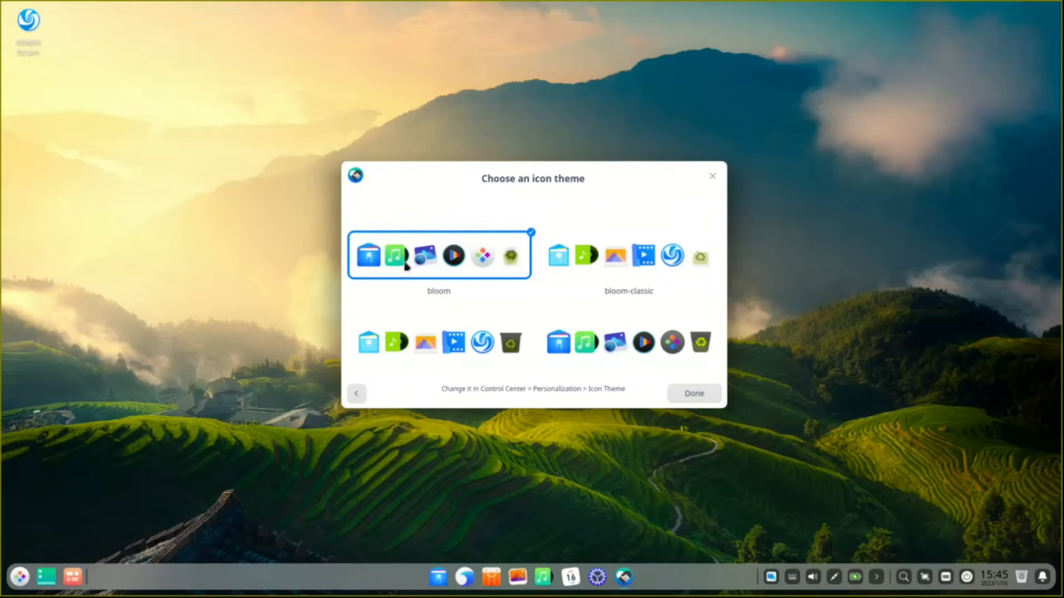
Step: Select the bloom-dark icon theme and close the welcome wizard with Done
click(634, 354)
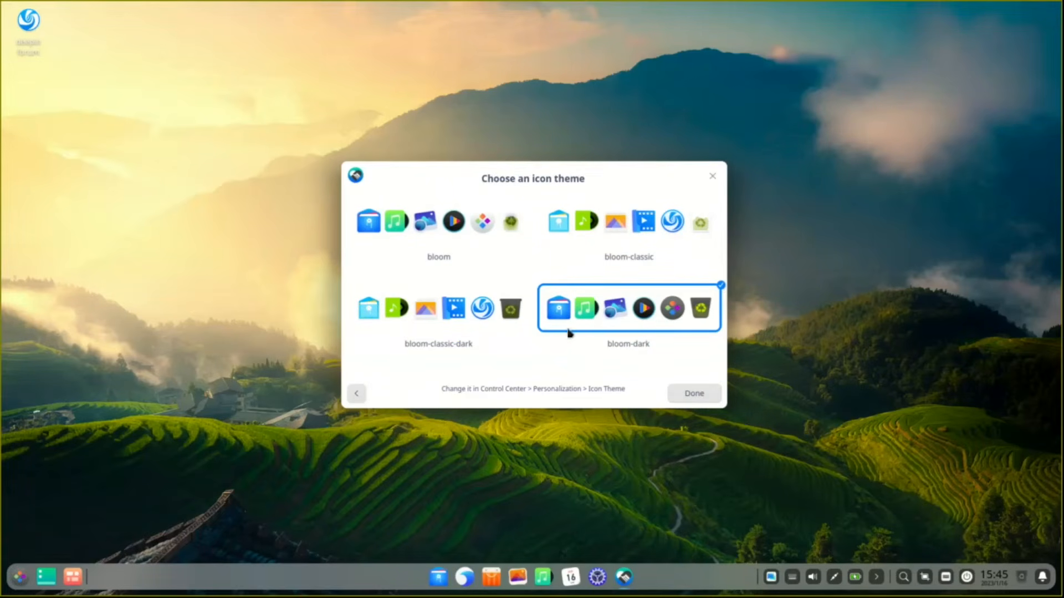
click(694, 394)
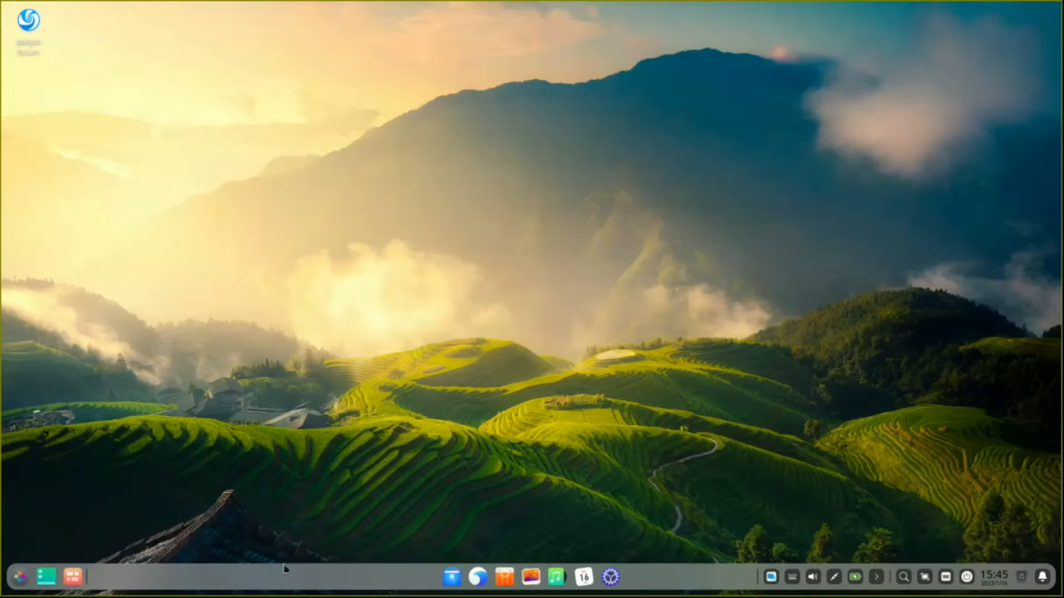
Step: Switch the dock to Efficient Mode from its context menu
right_click(340, 576)
mouse_move(385, 513)
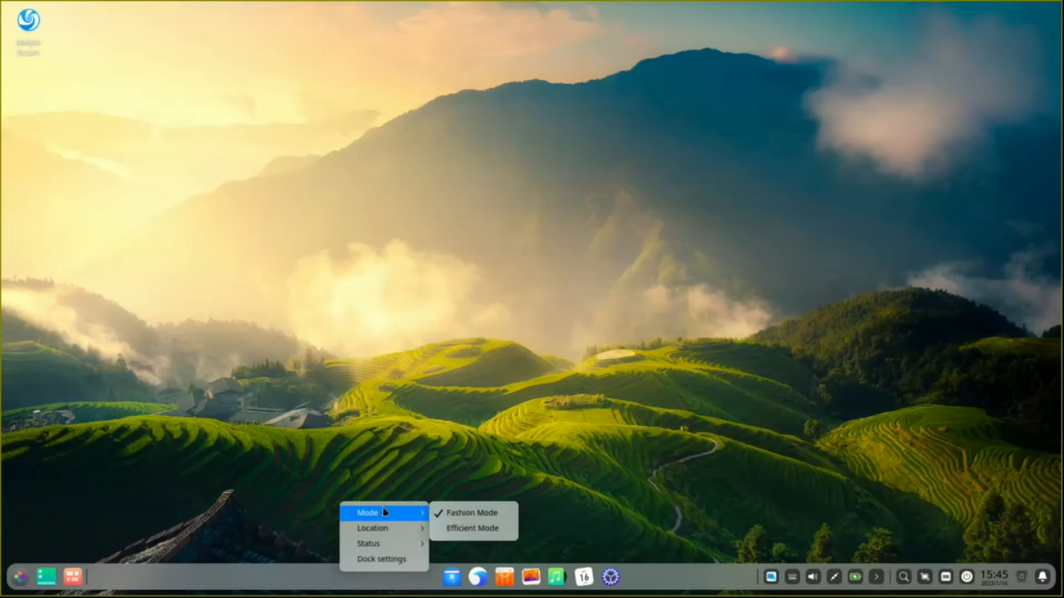
click(453, 529)
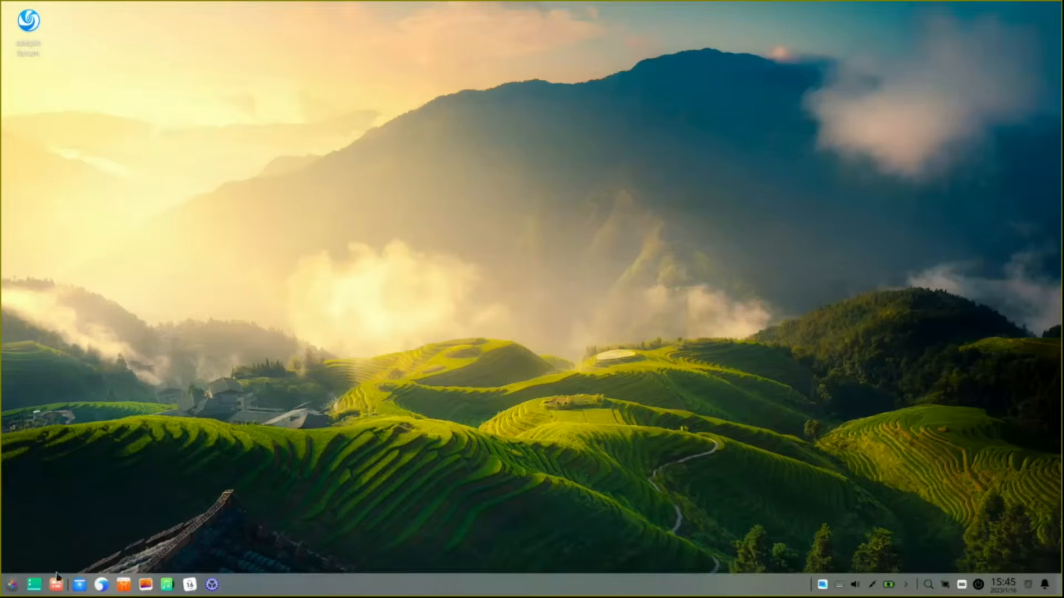
Step: Browse the dock's Location and Status options, then bring up Dock settings
right_click(308, 592)
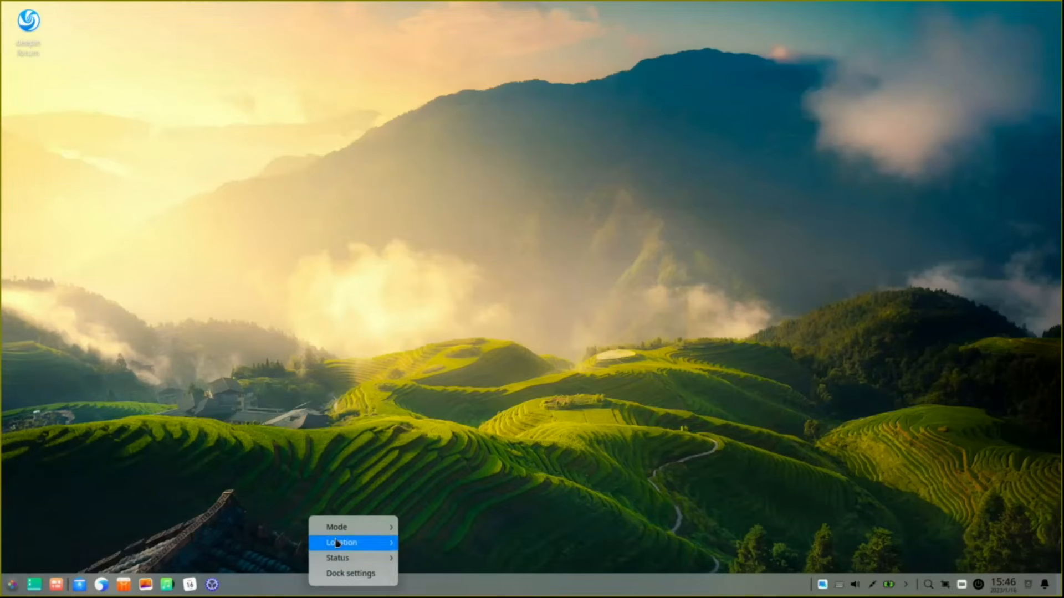
mouse_move(335, 542)
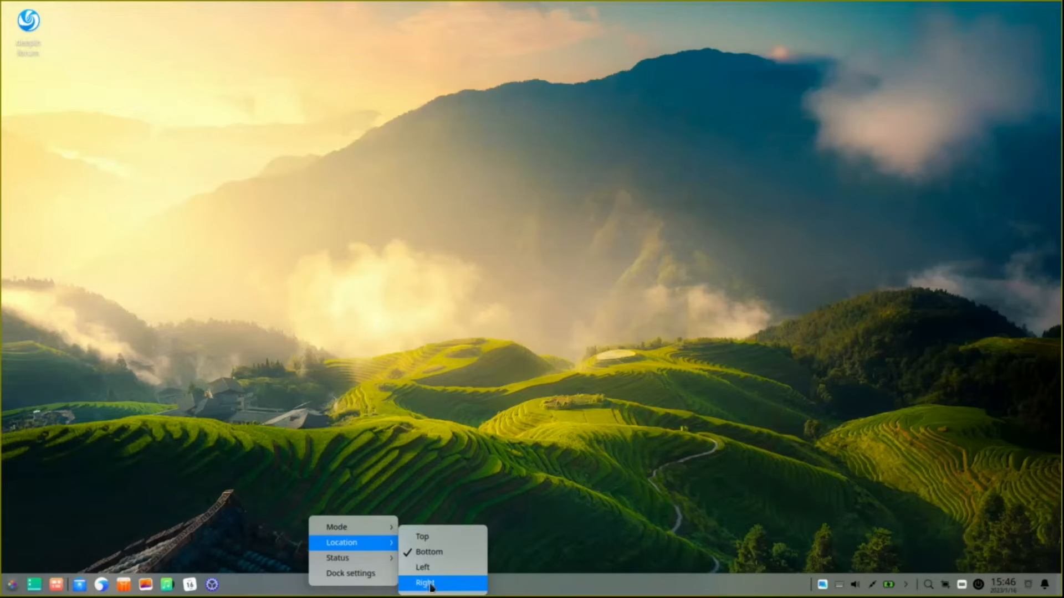
mouse_move(375, 563)
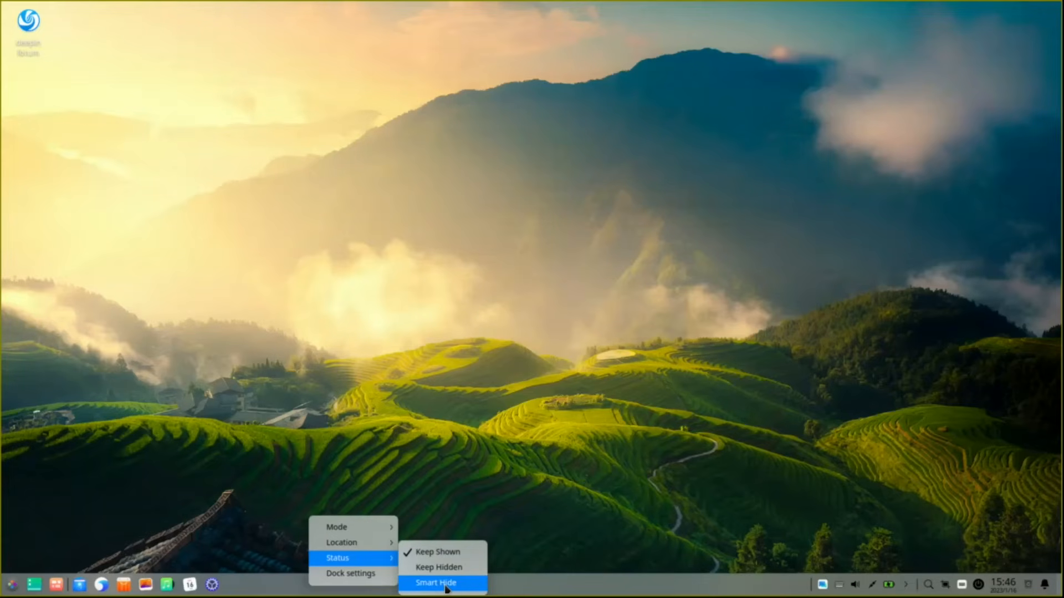
click(367, 575)
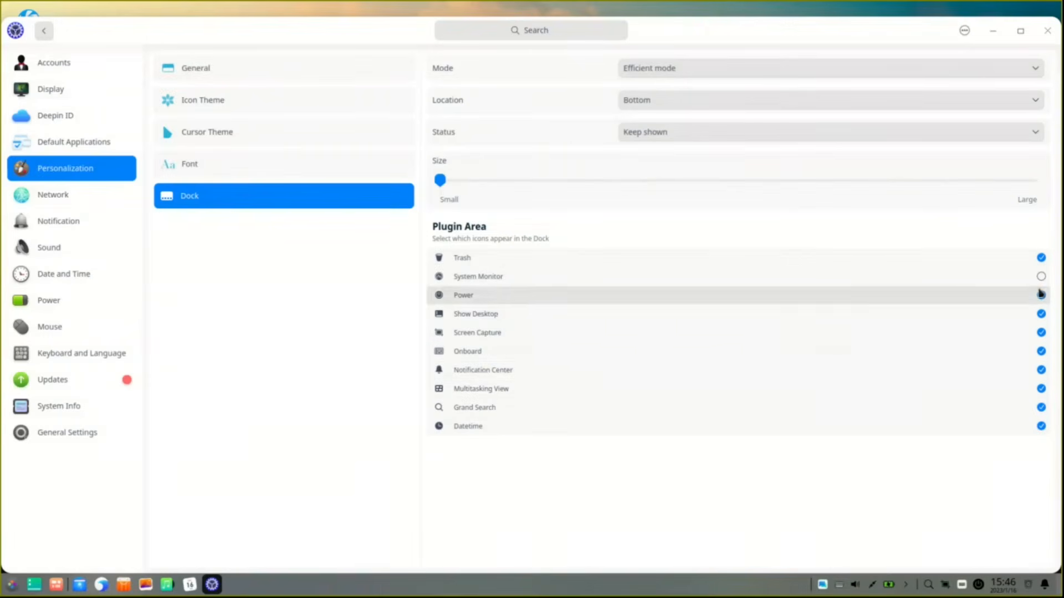
right_click(495, 590)
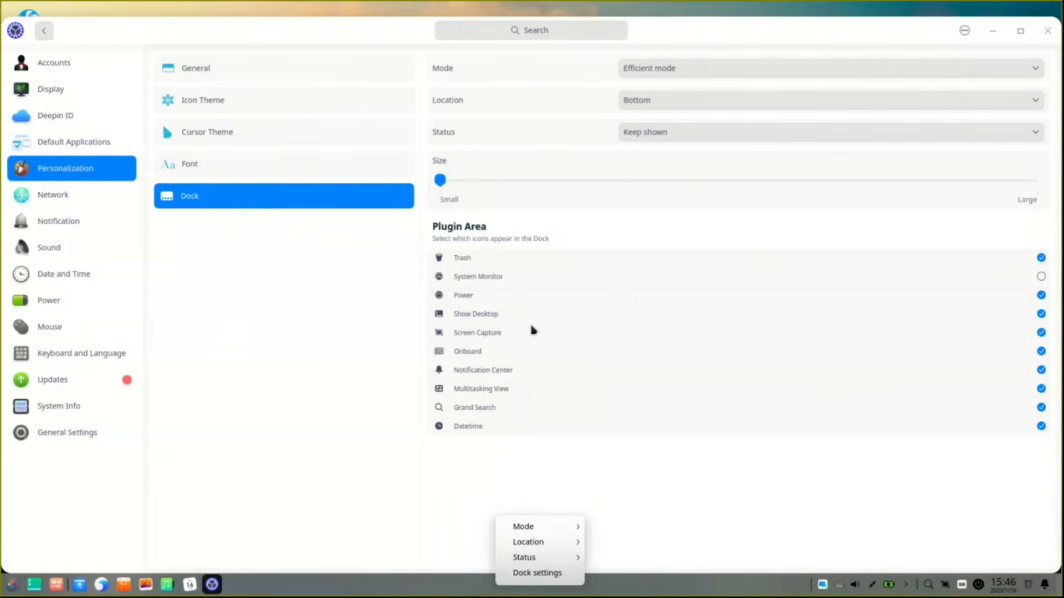
click(599, 475)
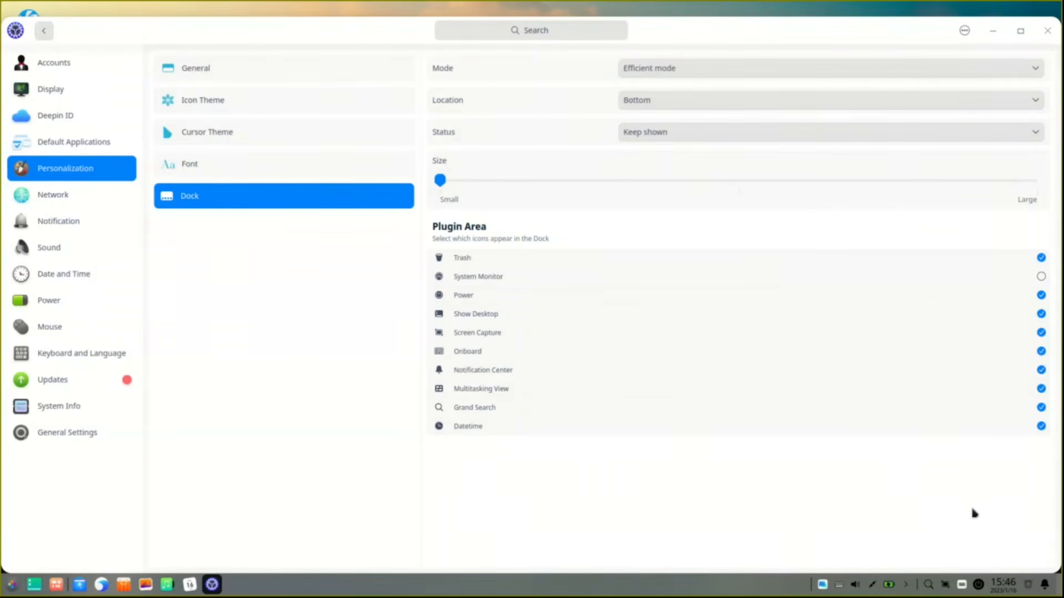
click(1049, 32)
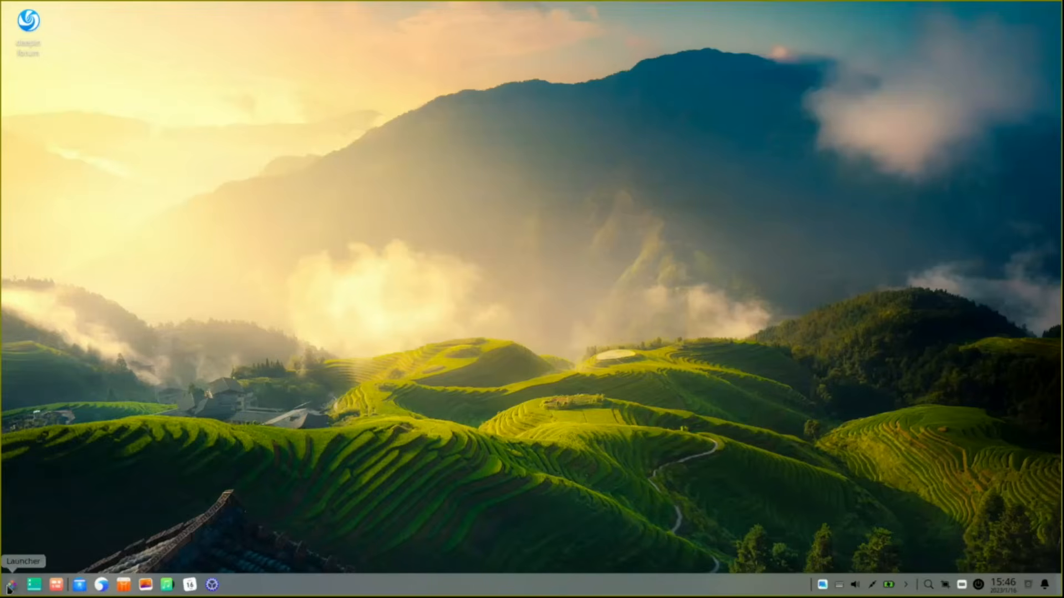
click(11, 585)
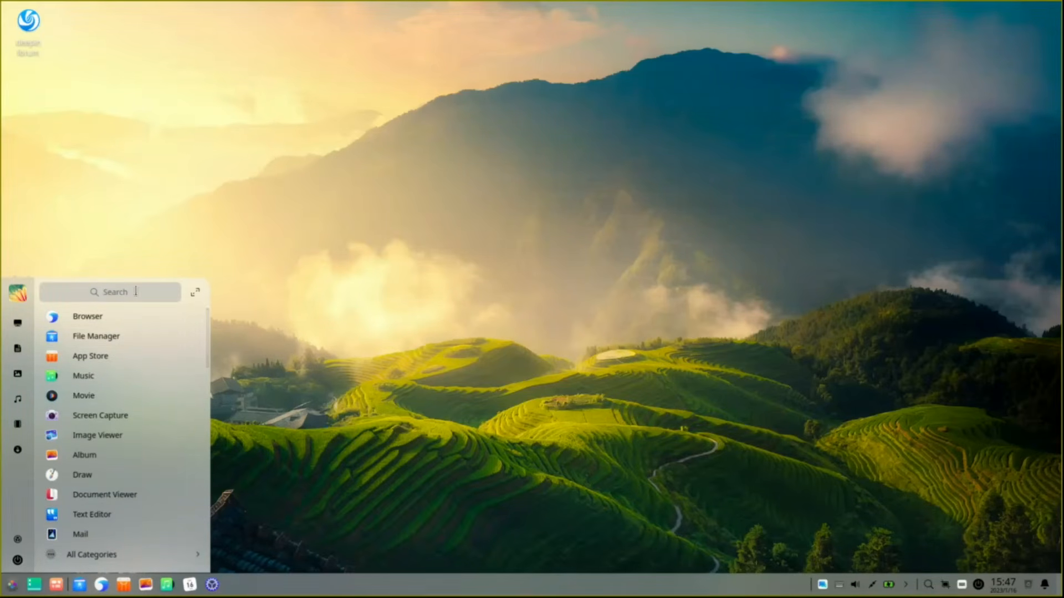
click(197, 293)
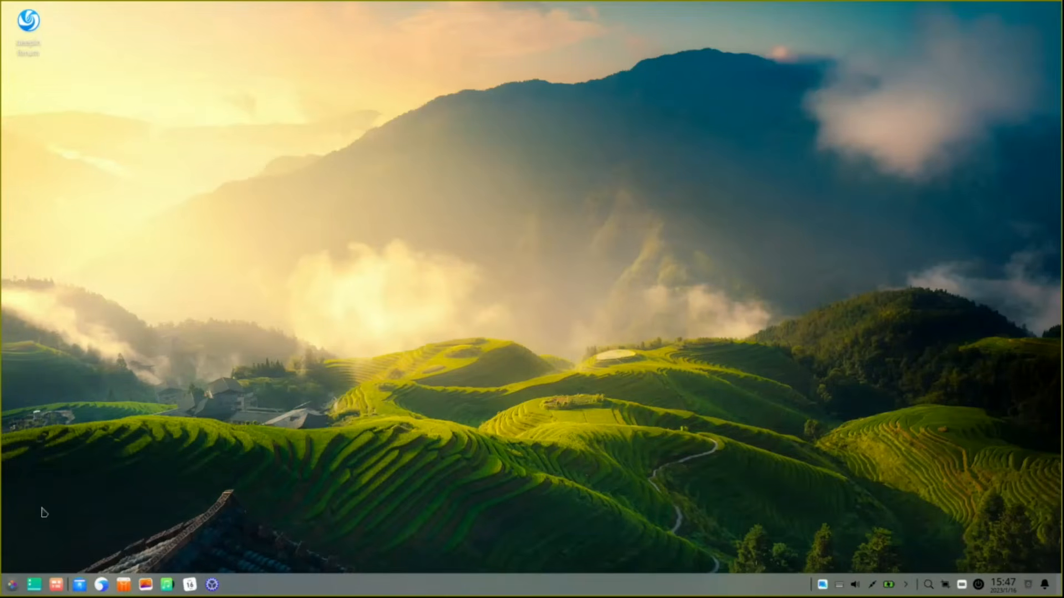
click(12, 586)
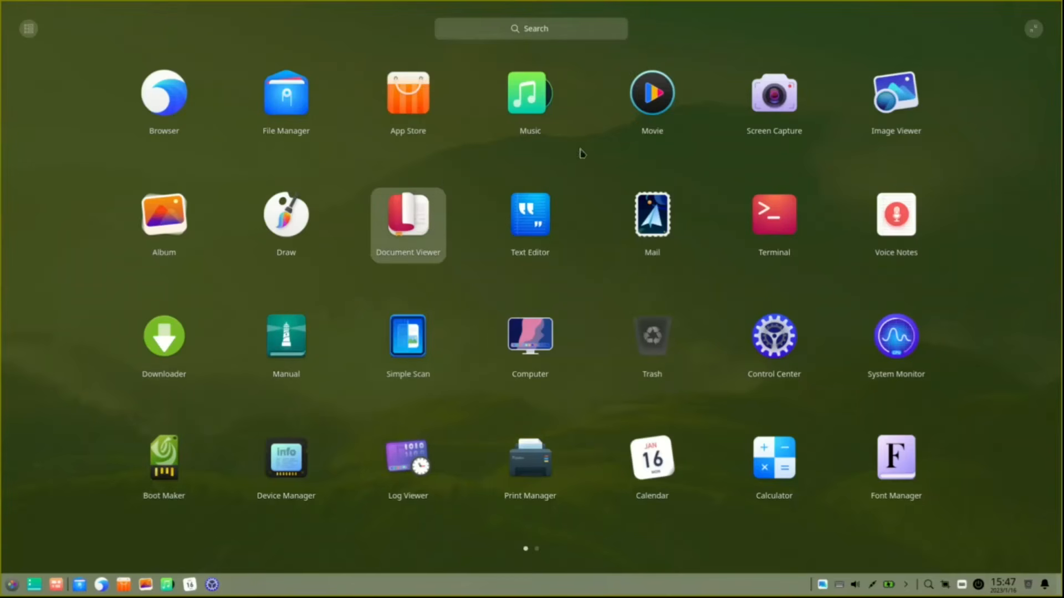
drag(652, 222, 541, 288)
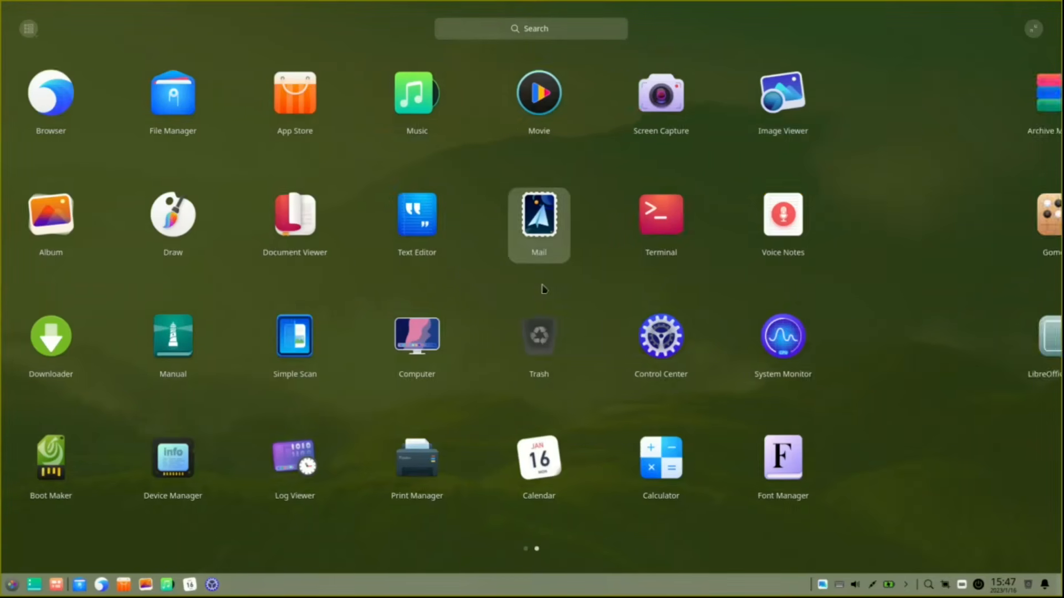
drag(527, 437, 815, 483)
drag(609, 535, 315, 539)
drag(462, 530, 818, 496)
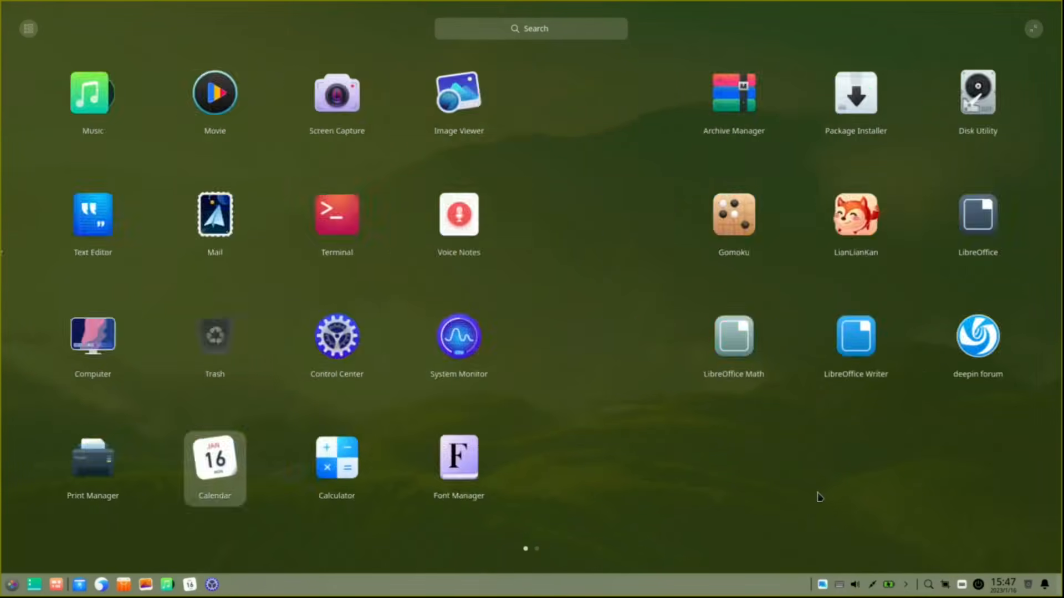
click(1034, 27)
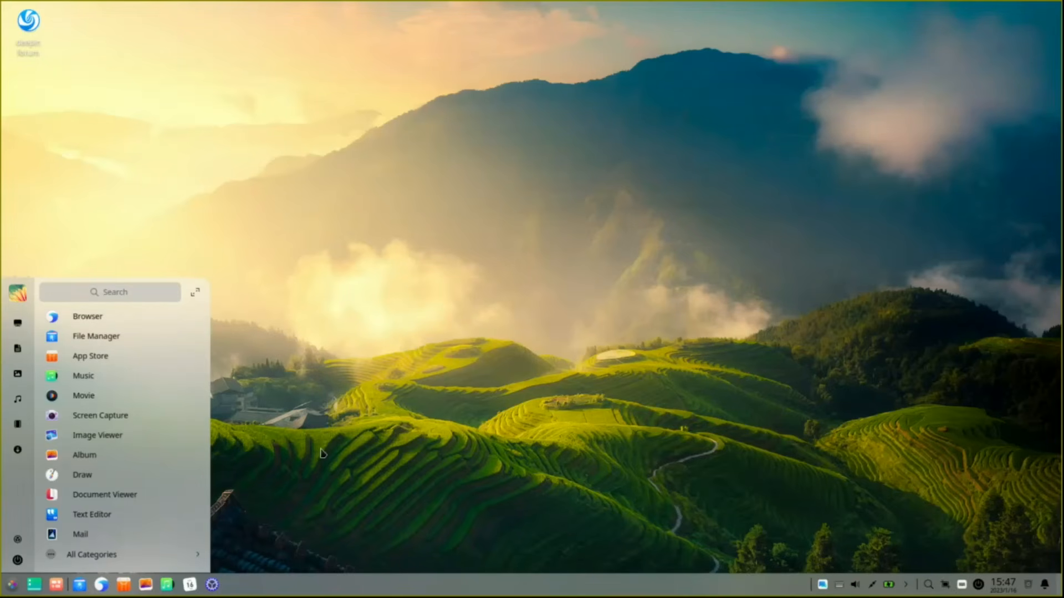
click(303, 442)
click(11, 587)
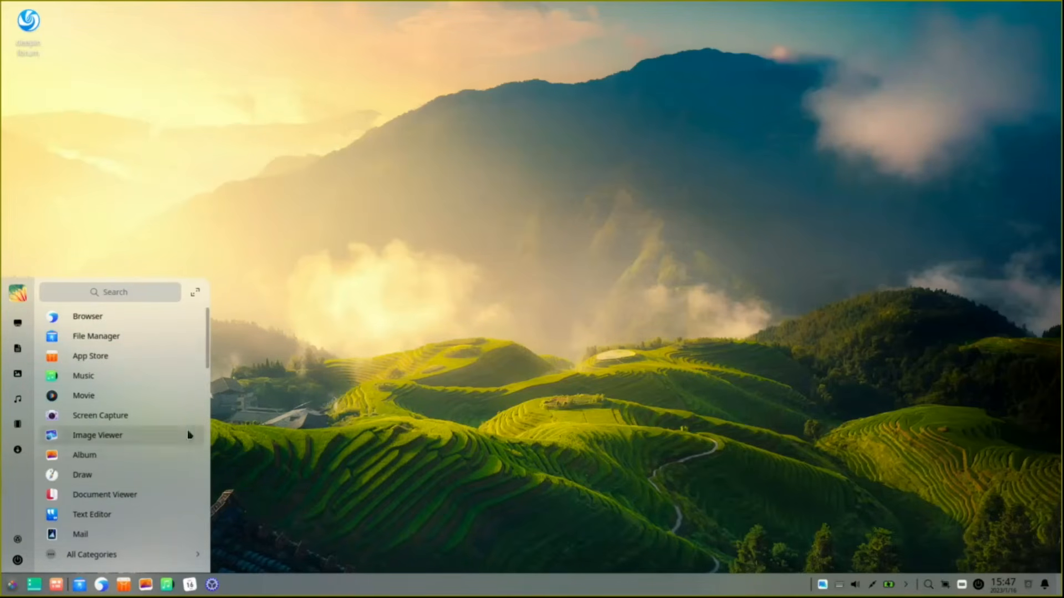
click(242, 475)
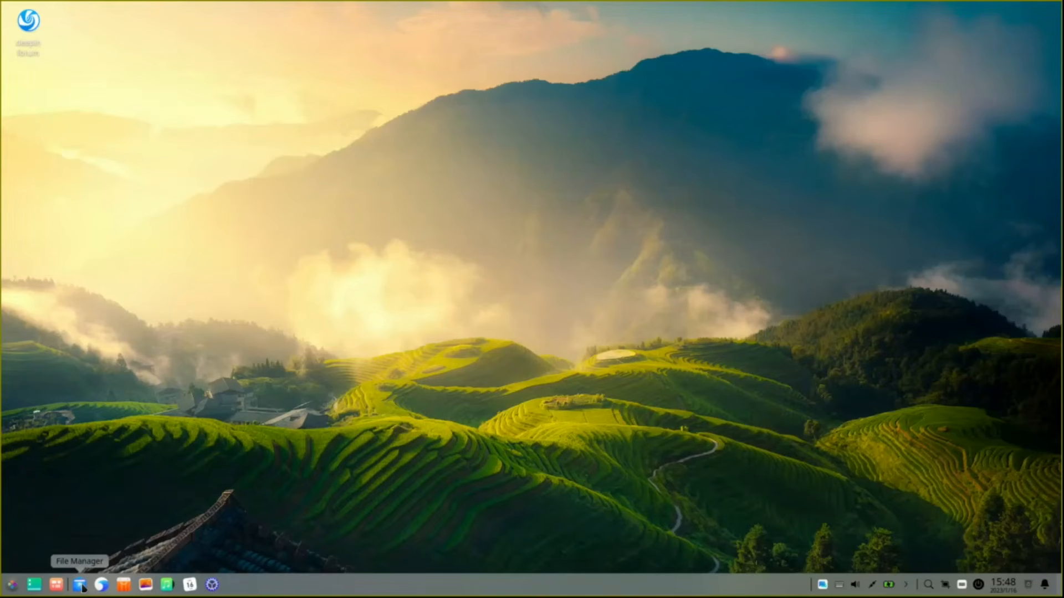
Step: Show the Desktop folder in File Manager and switch it to the Dark Theme
click(81, 585)
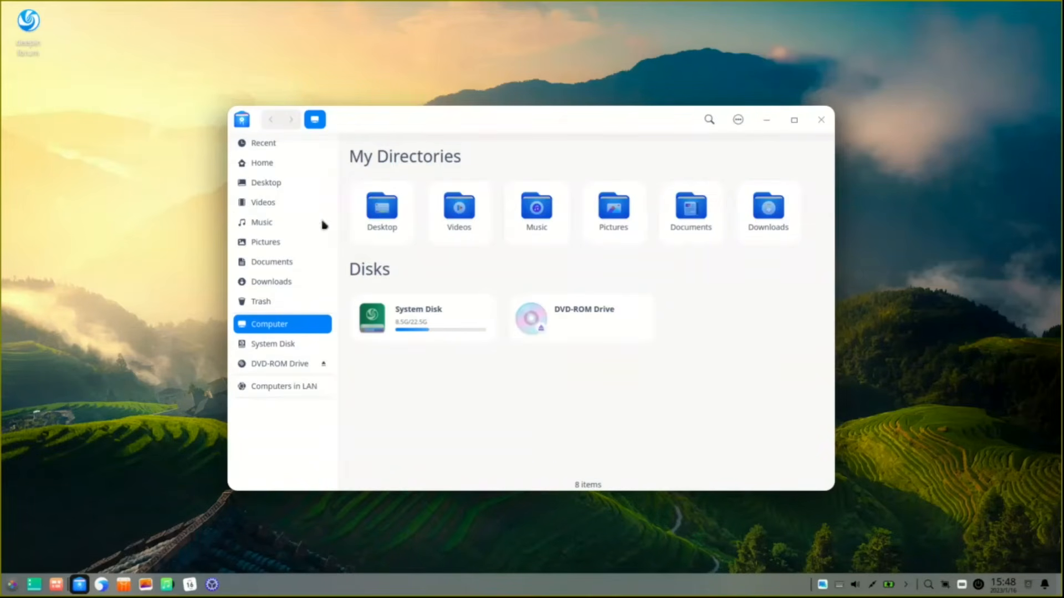
click(295, 189)
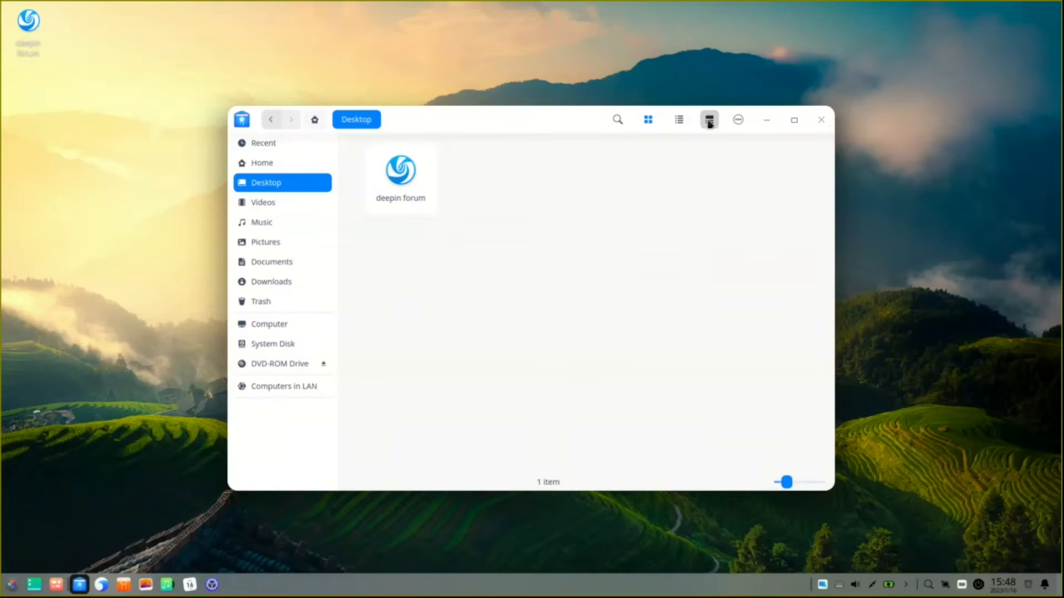
click(737, 121)
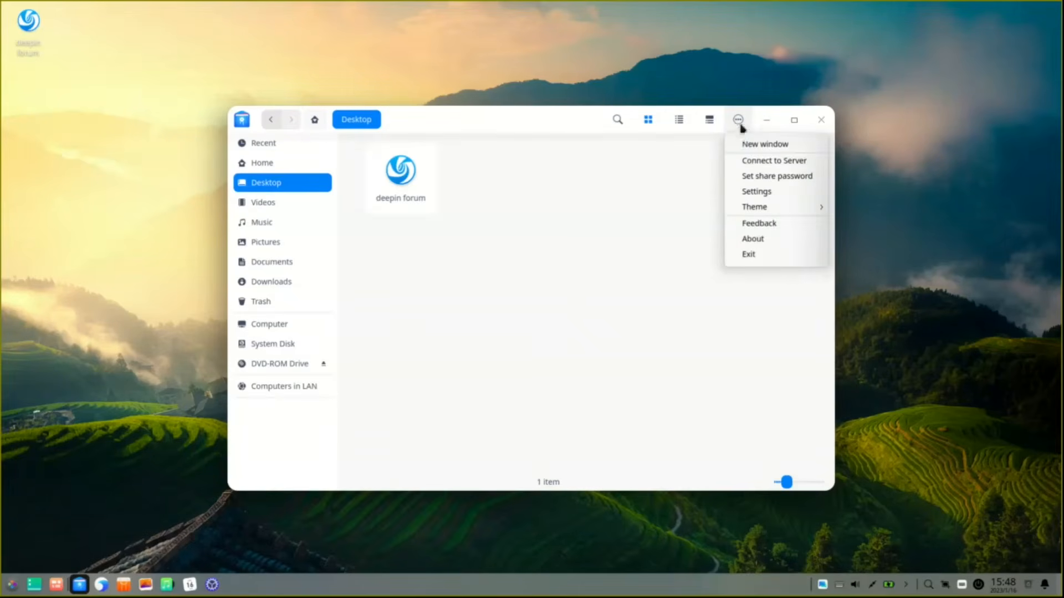
mouse_move(758, 215)
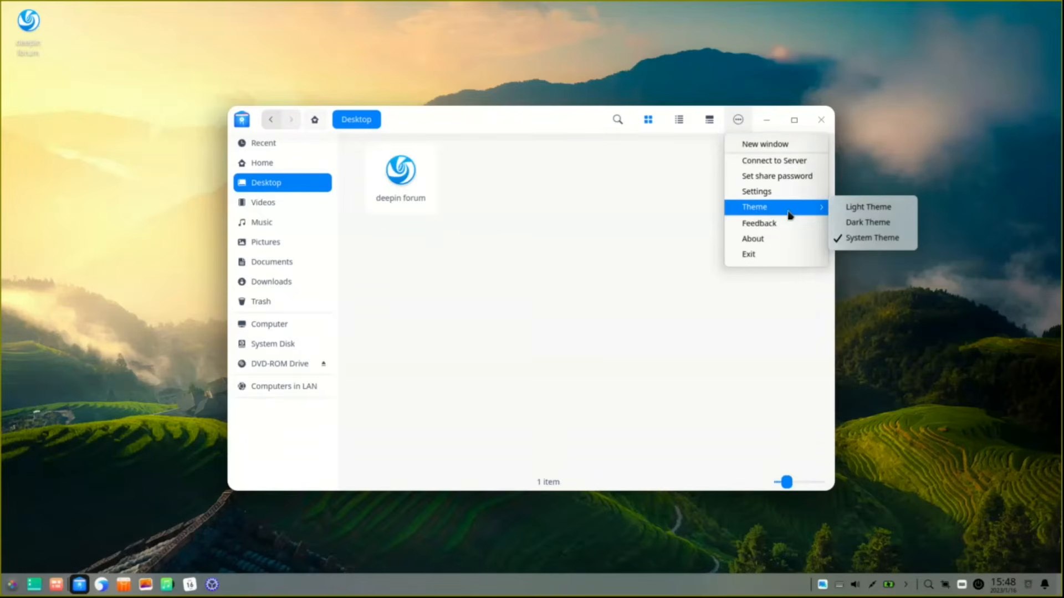
click(859, 223)
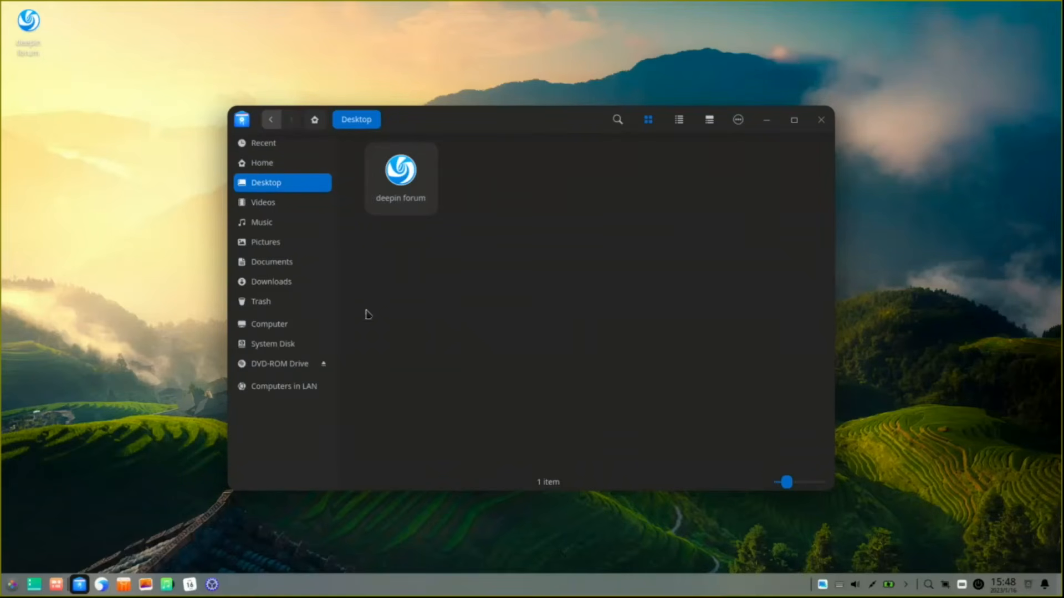
Step: Close the file manager and launch the web browser
click(741, 121)
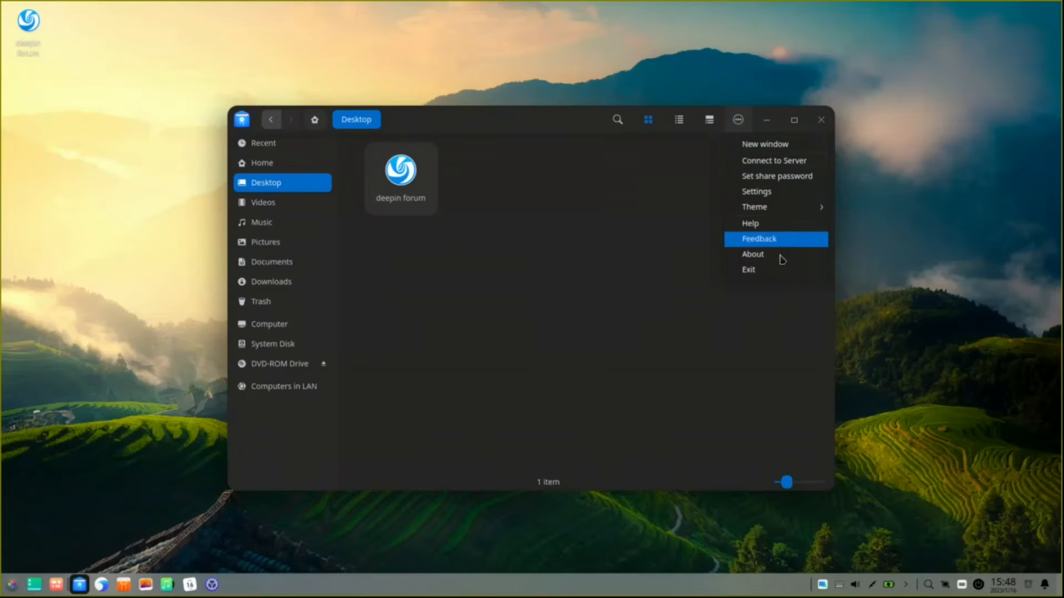
click(785, 317)
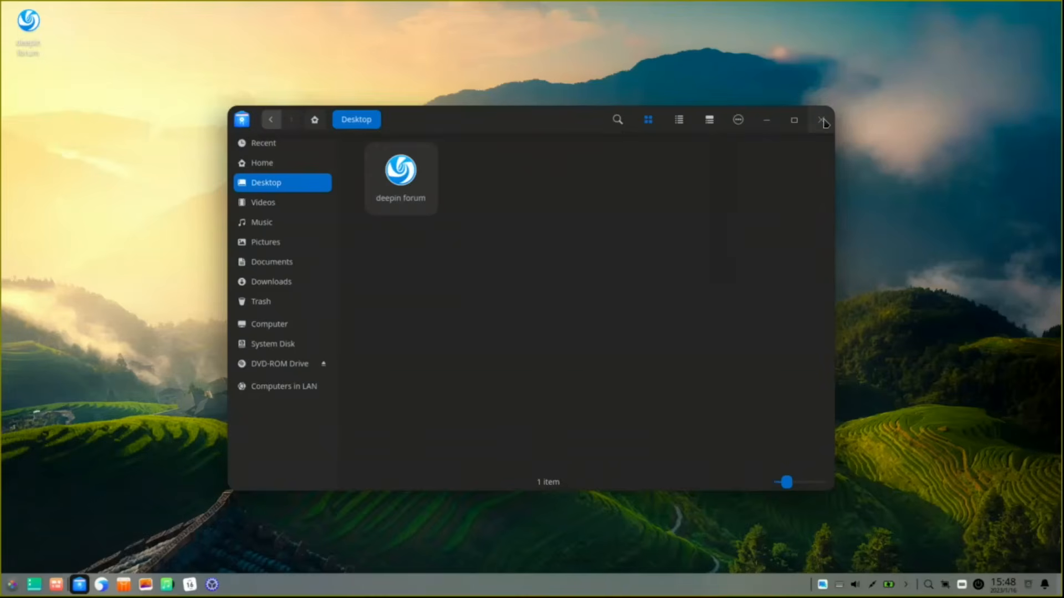
click(822, 120)
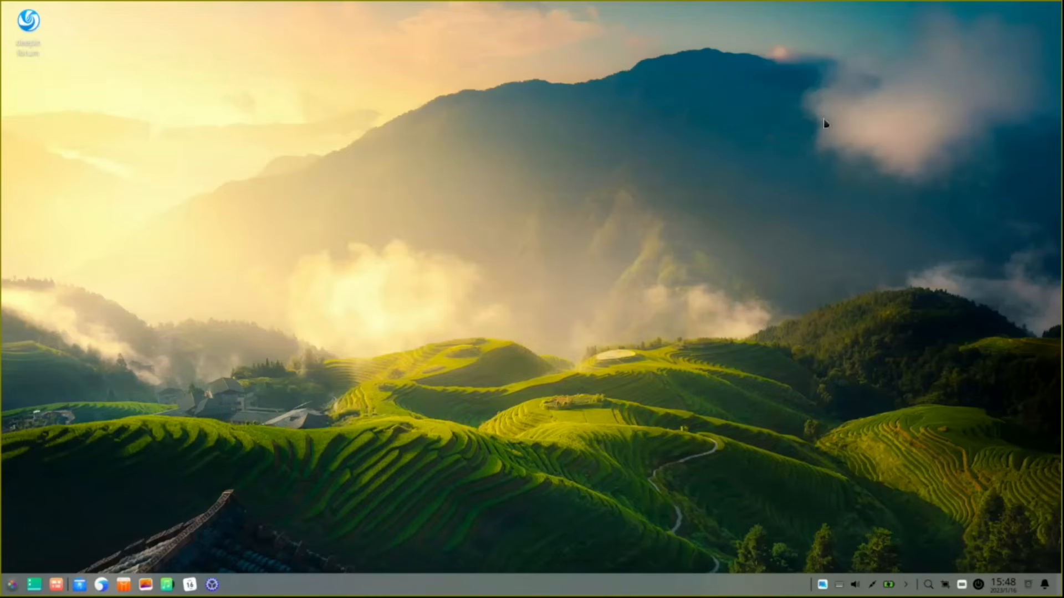
click(103, 585)
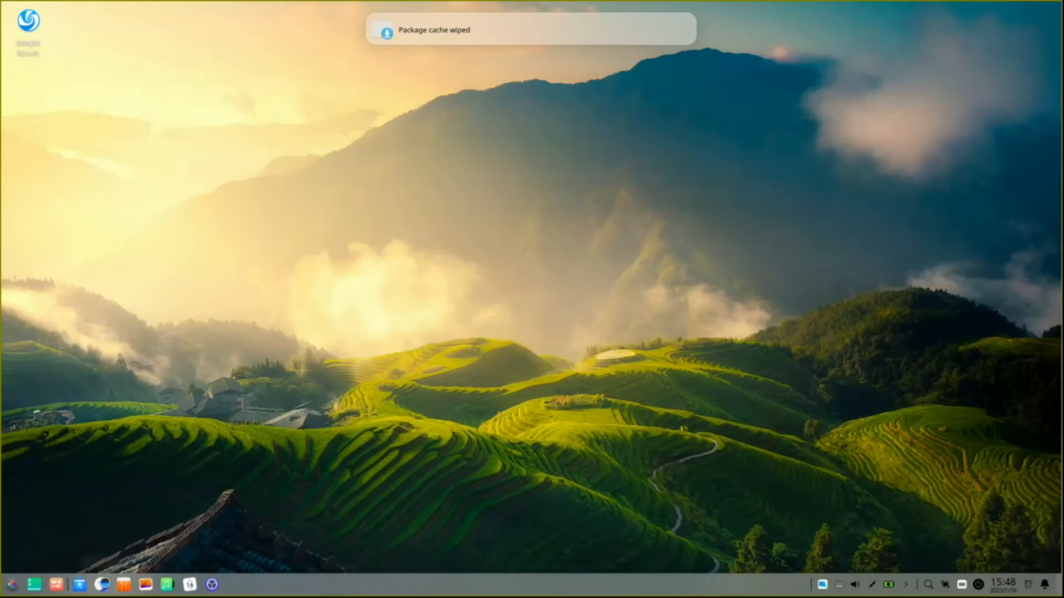
click(1046, 28)
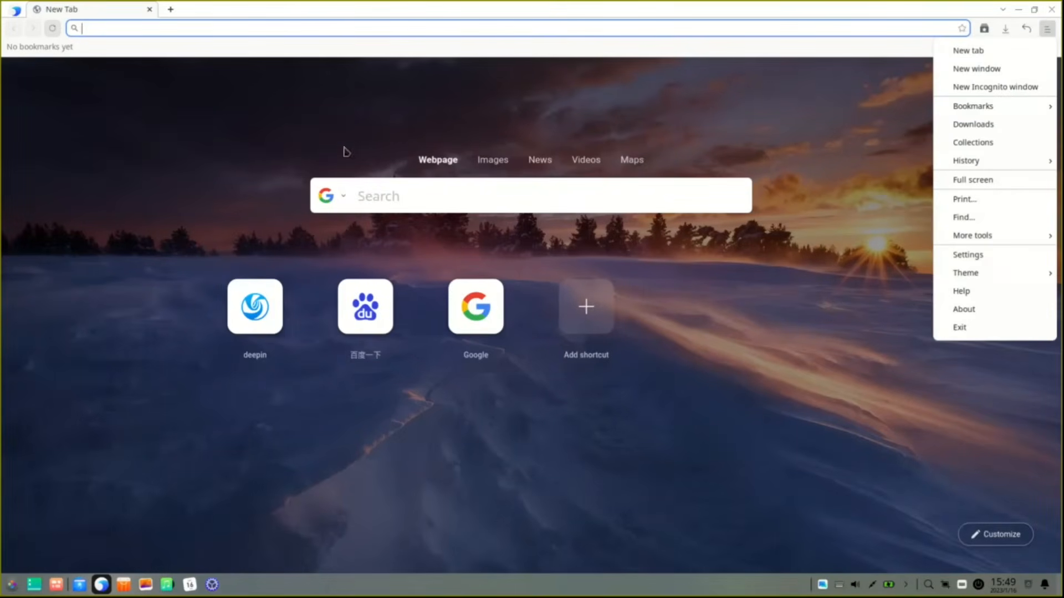
click(963, 308)
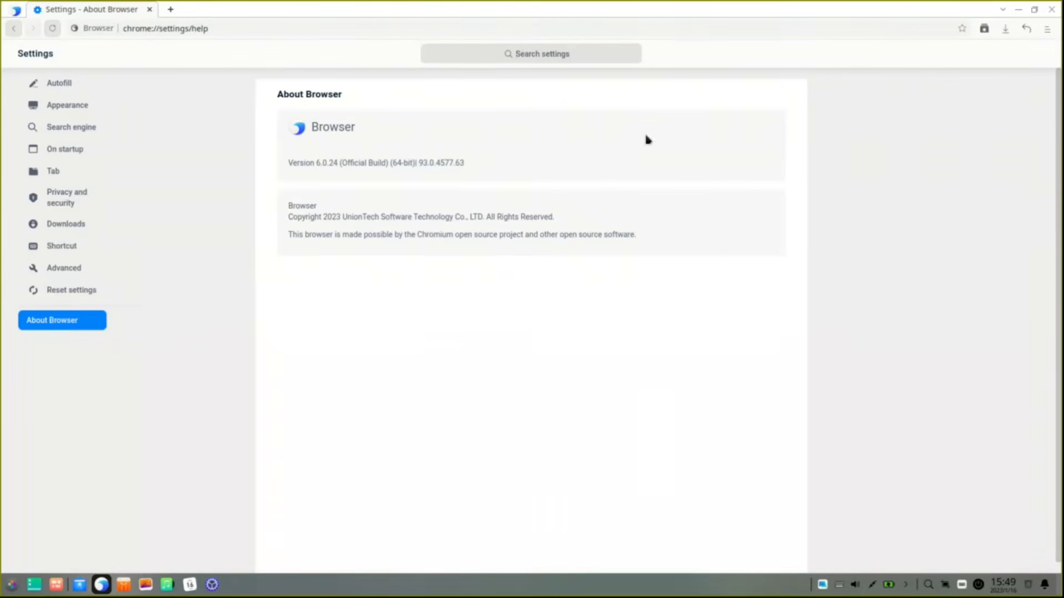
click(1051, 9)
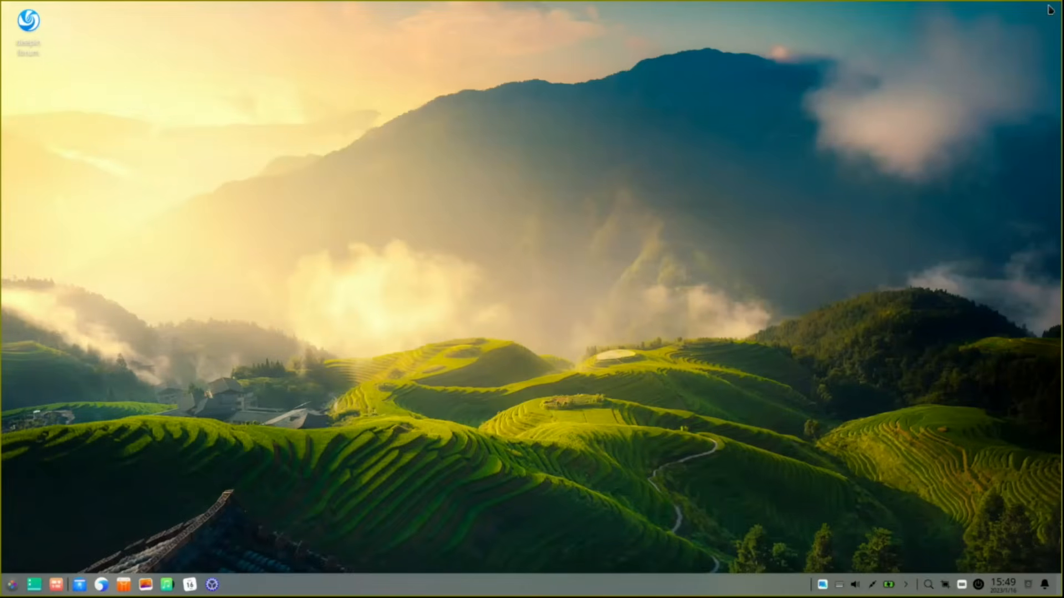
click(124, 584)
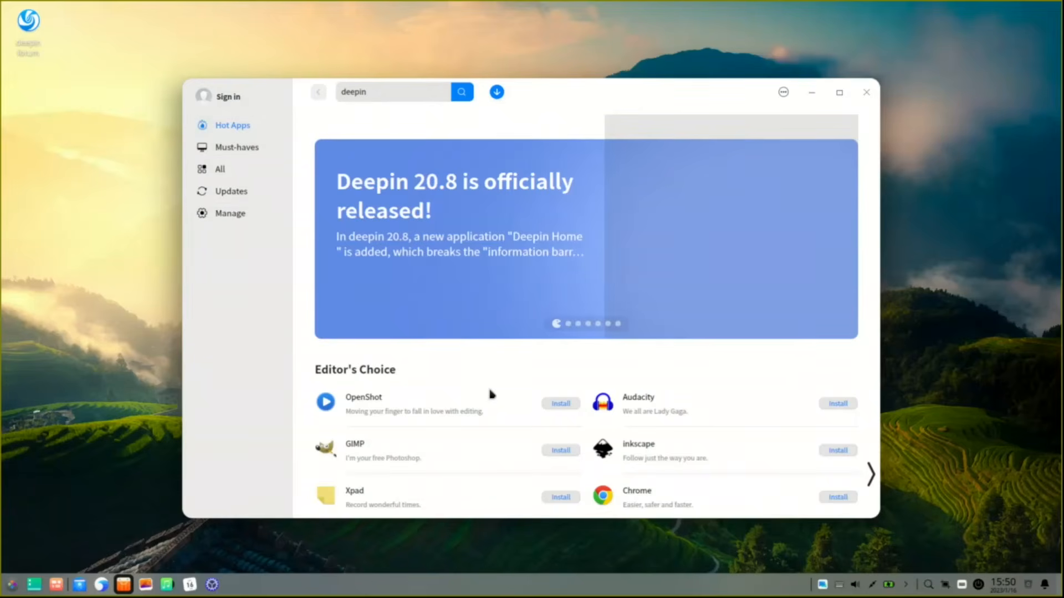
Step: Scroll through the Hot Apps listing in the deepin App Store
scroll(491, 394, down, 1)
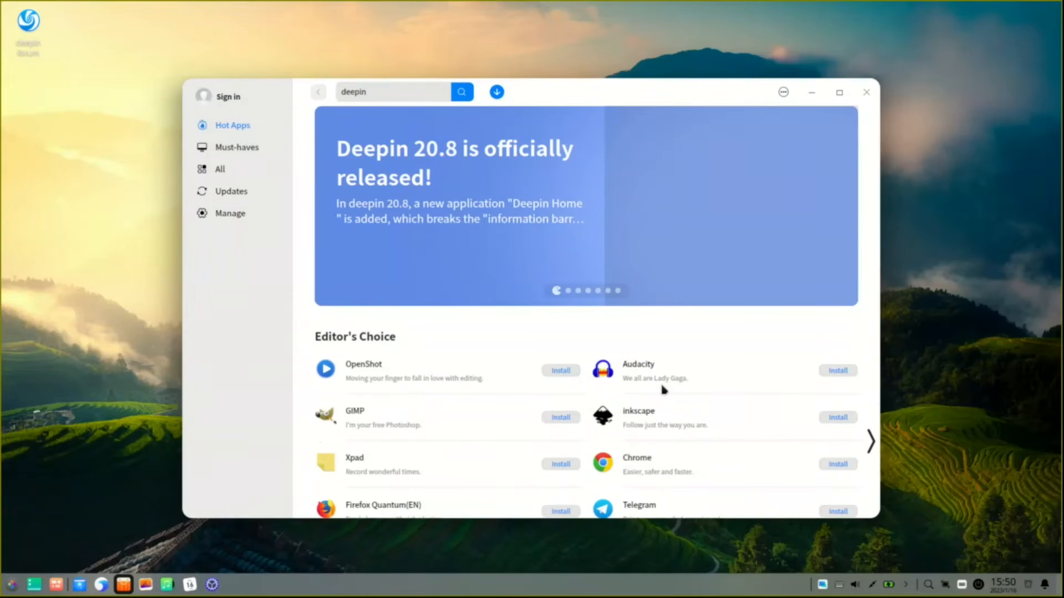
scroll(673, 390, down, 1)
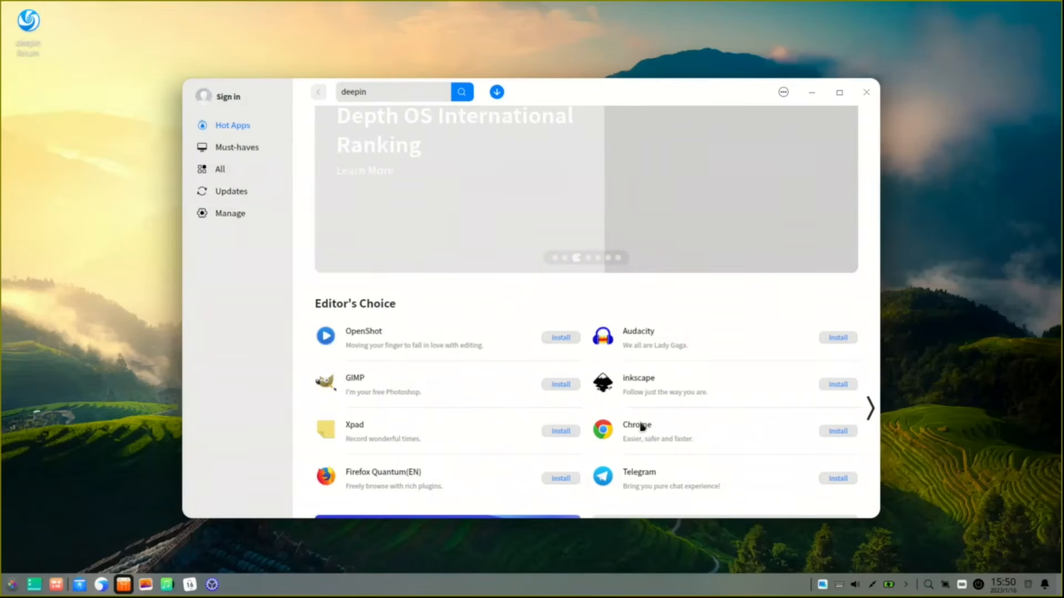
scroll(451, 394, down, 3)
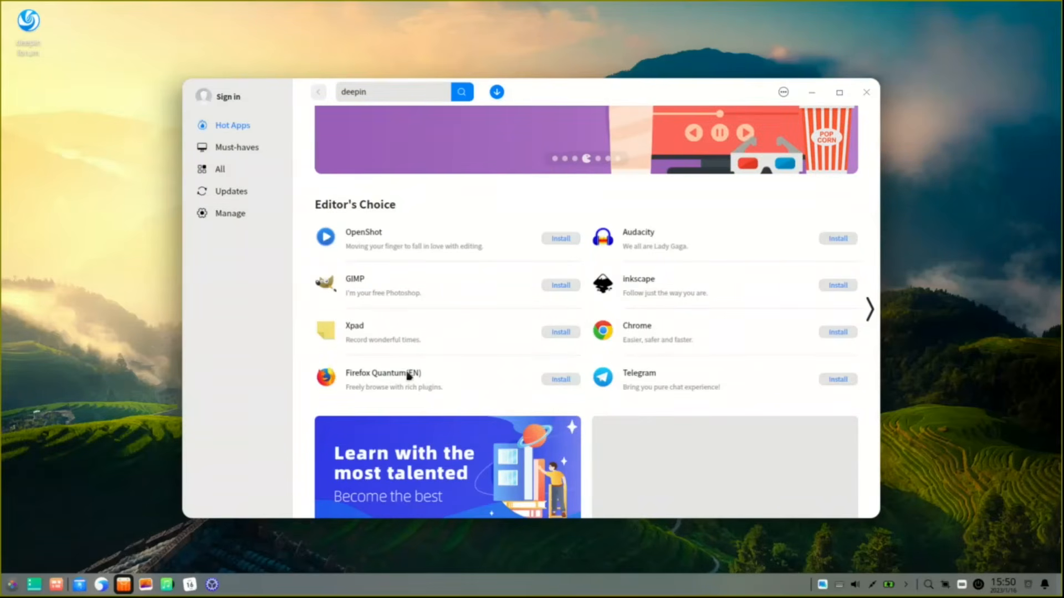
scroll(477, 282, down, 1)
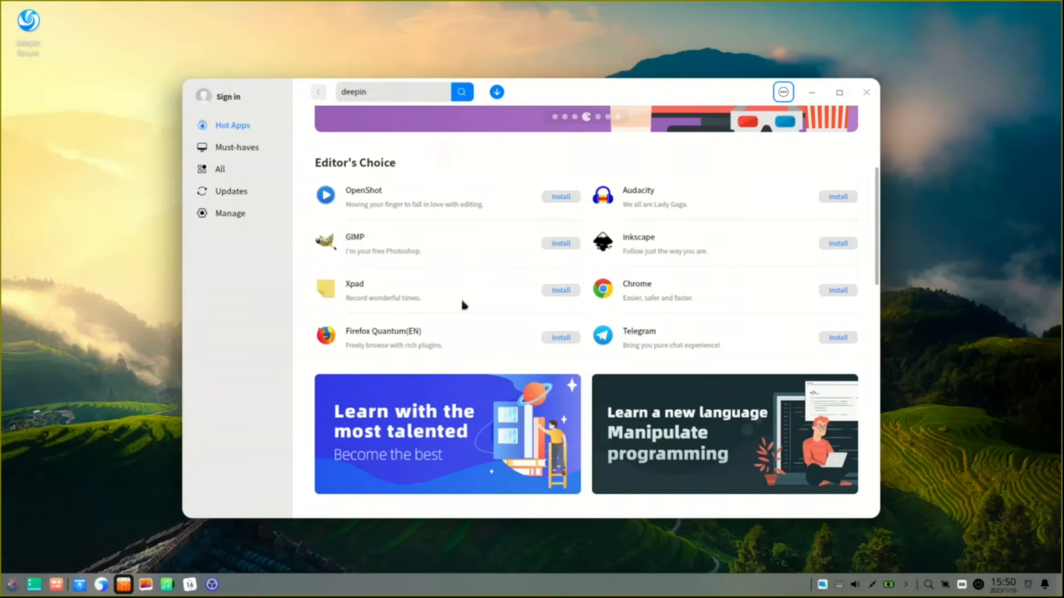
scroll(502, 377, down, 4)
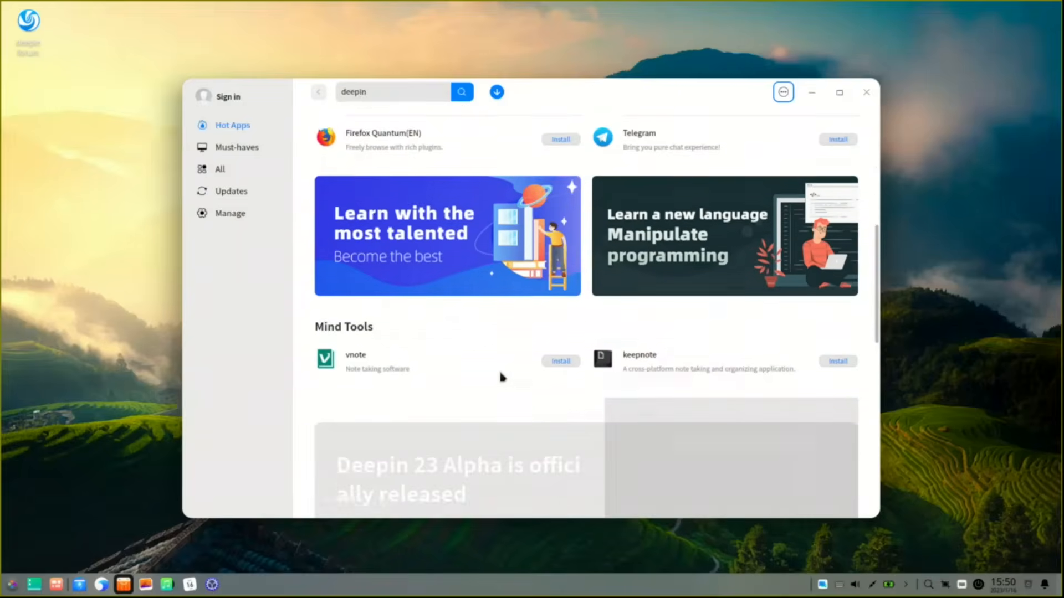
scroll(502, 376, down, 8)
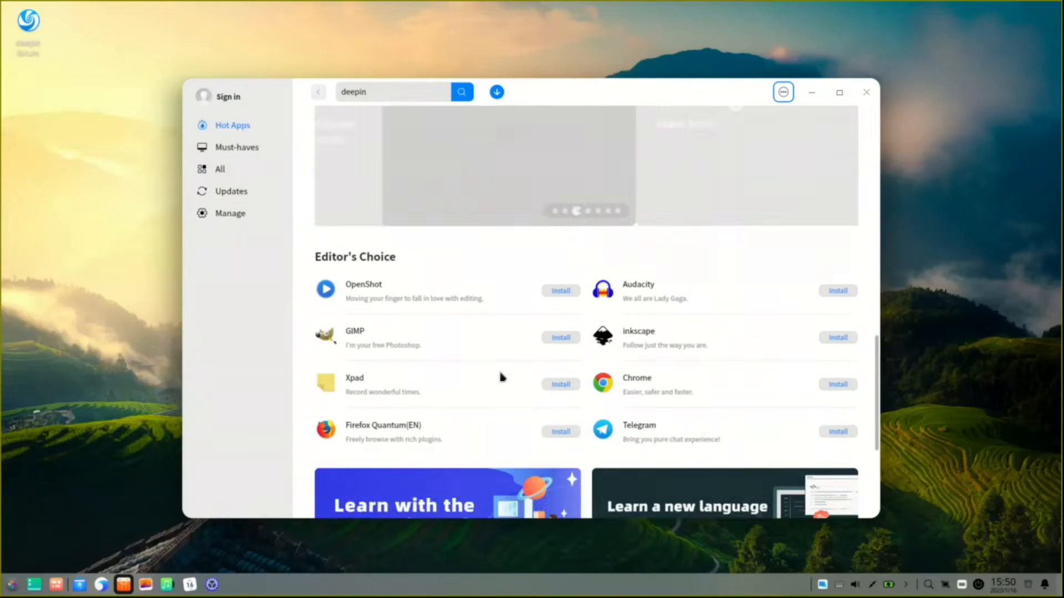
scroll(486, 381, down, 2)
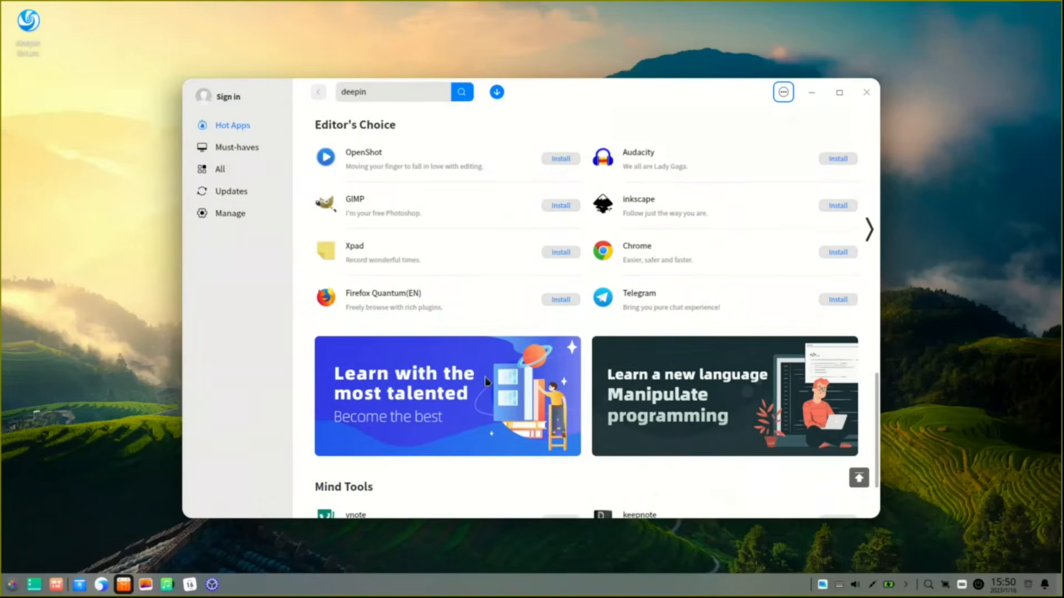
scroll(485, 381, down, 9)
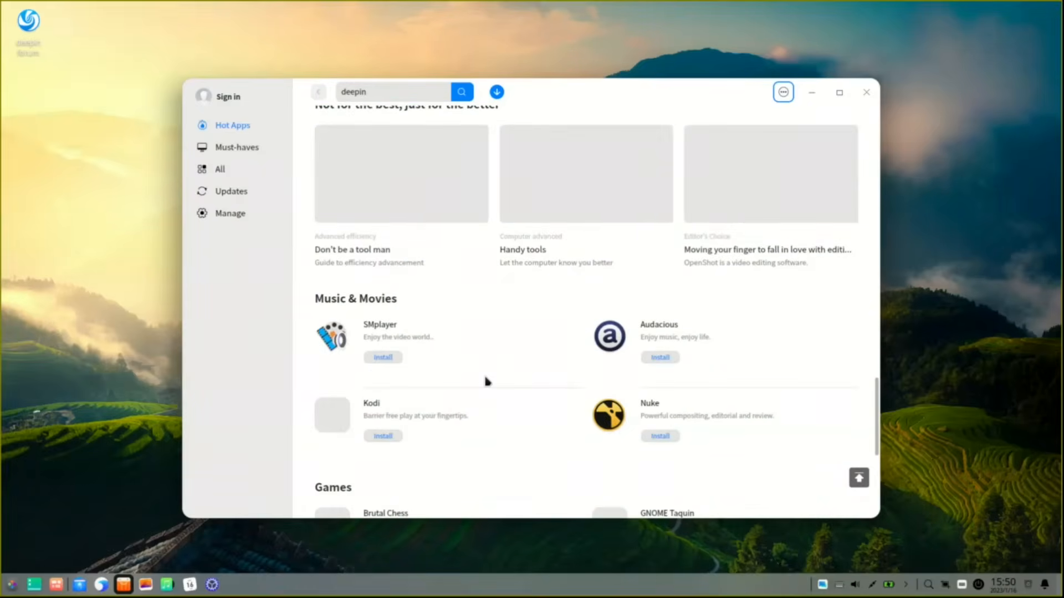
scroll(486, 381, up, 2)
Step: Show Must-haves and scroll down to Programming apps like Code with Mu, Kompare and Eclipse
click(244, 151)
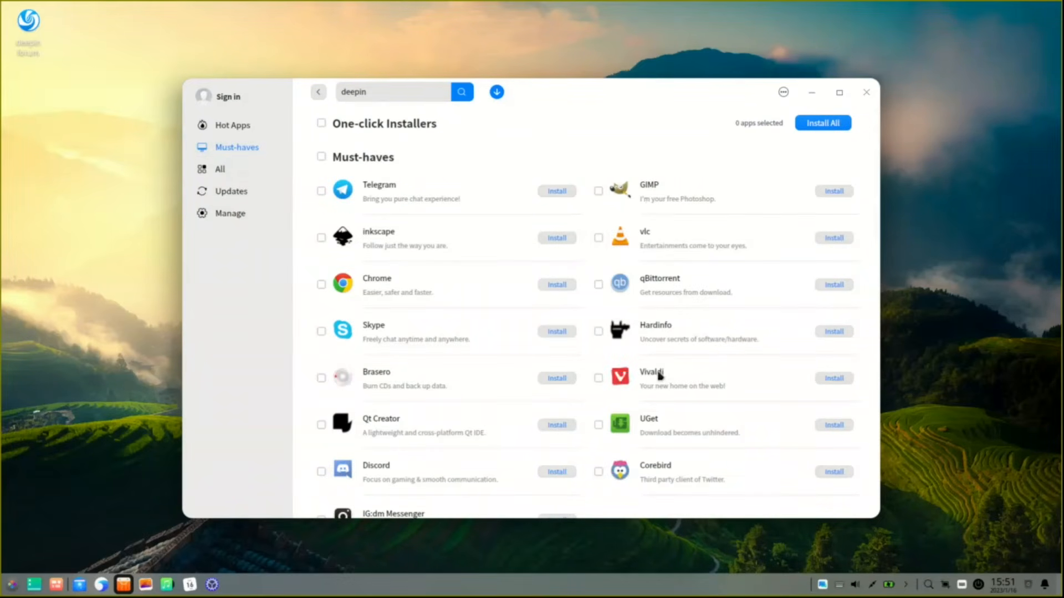
scroll(419, 366, down, 3)
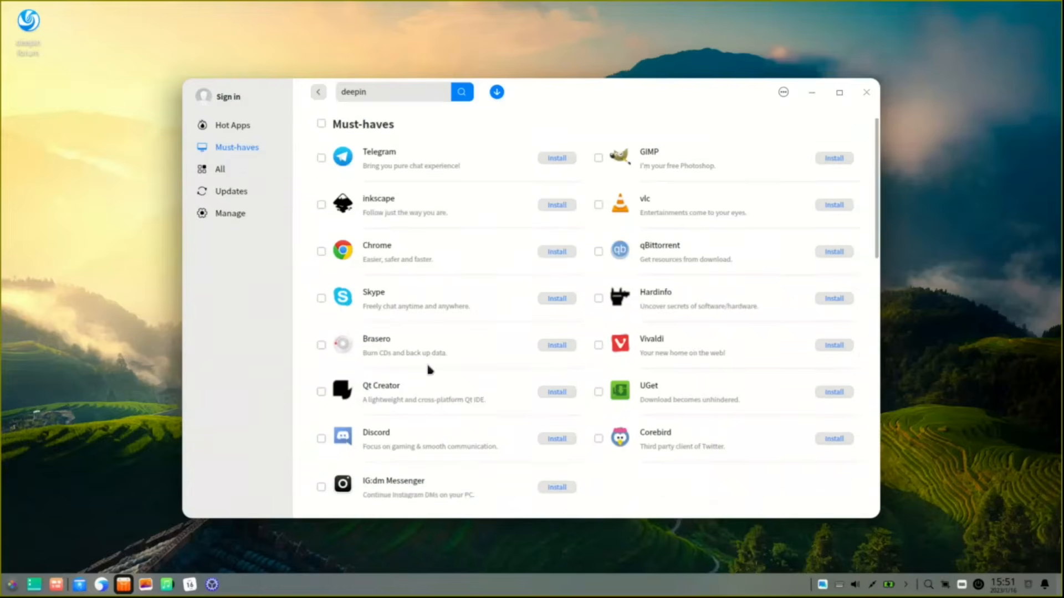
scroll(432, 369, down, 1)
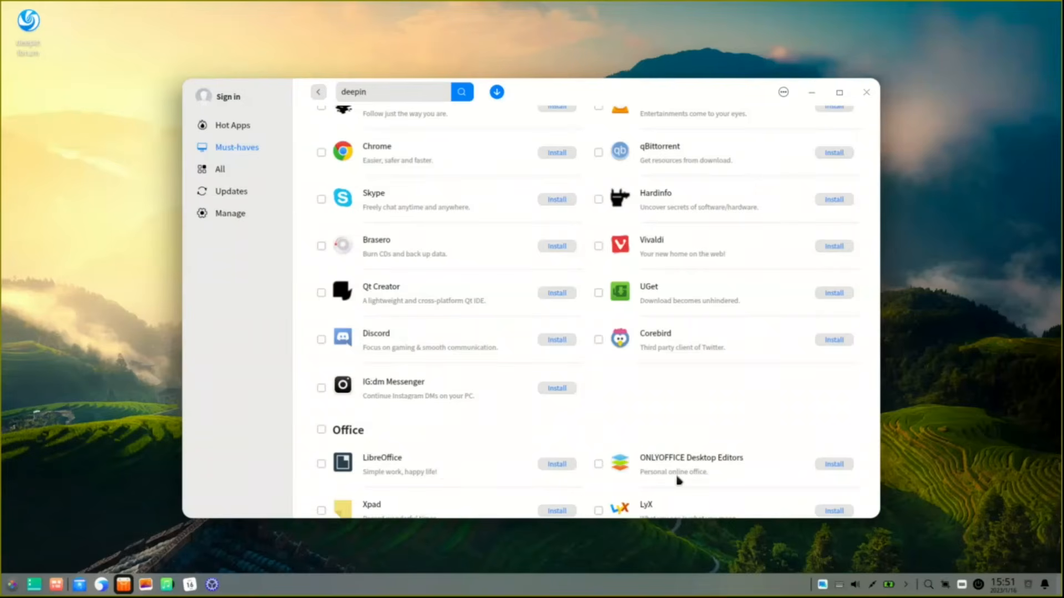
scroll(614, 391, down, 5)
scroll(614, 391, down, 2)
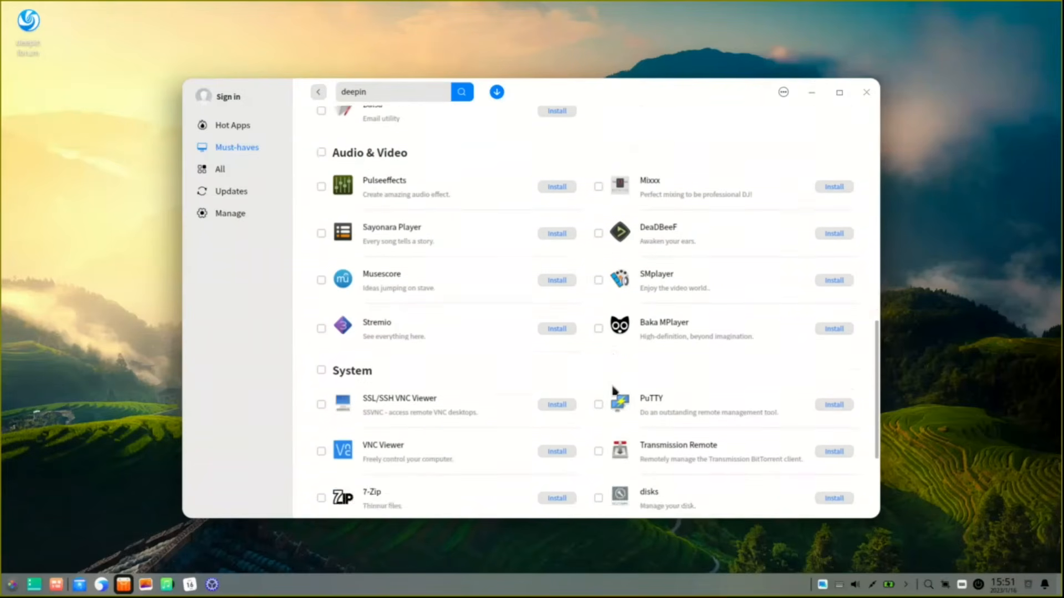
scroll(614, 391, down, 3)
scroll(614, 391, down, 2)
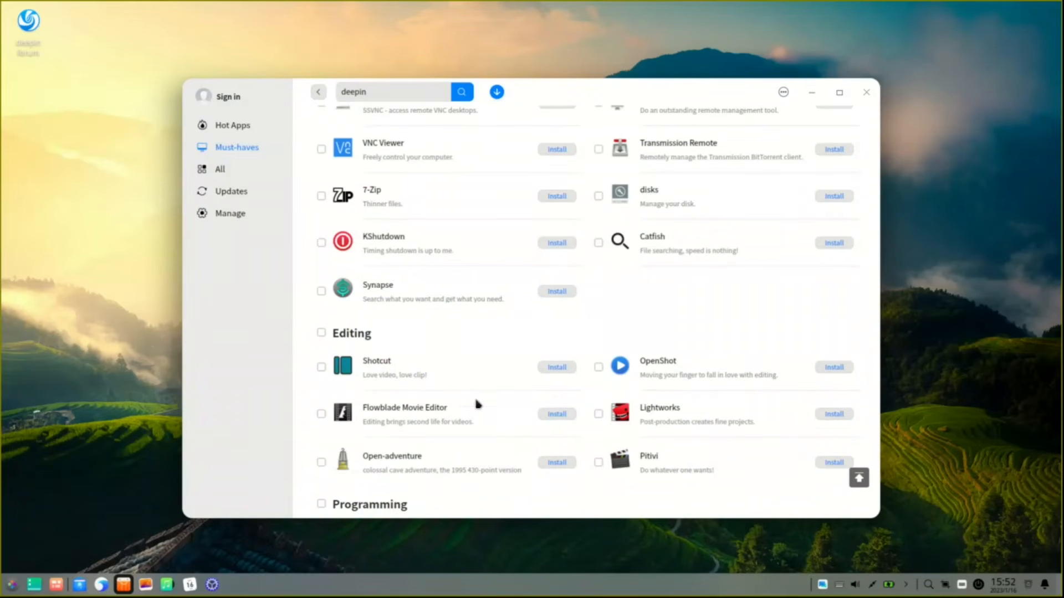
scroll(672, 399, down, 2)
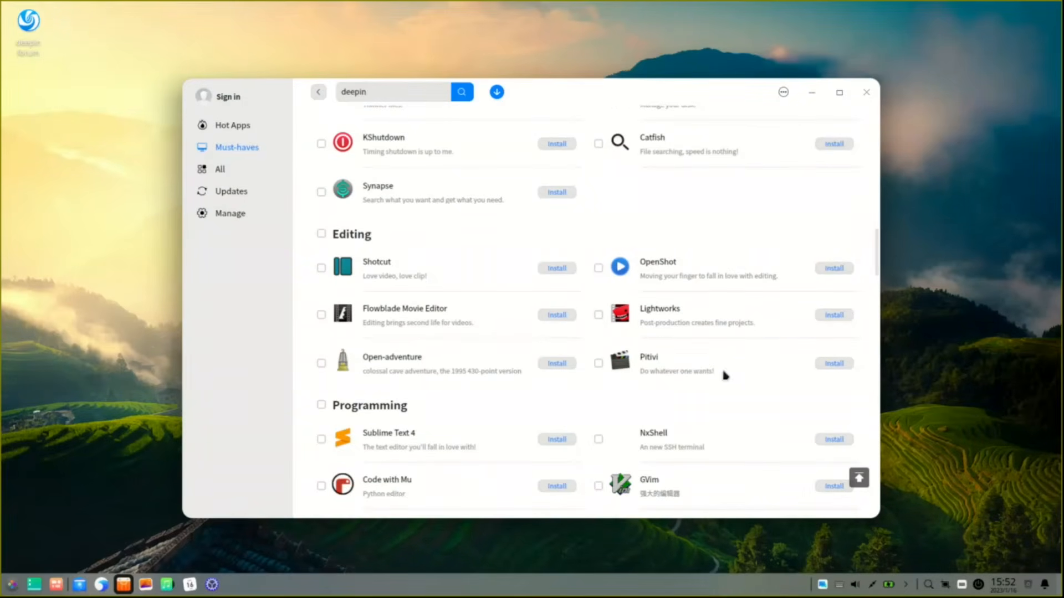
scroll(510, 327, down, 4)
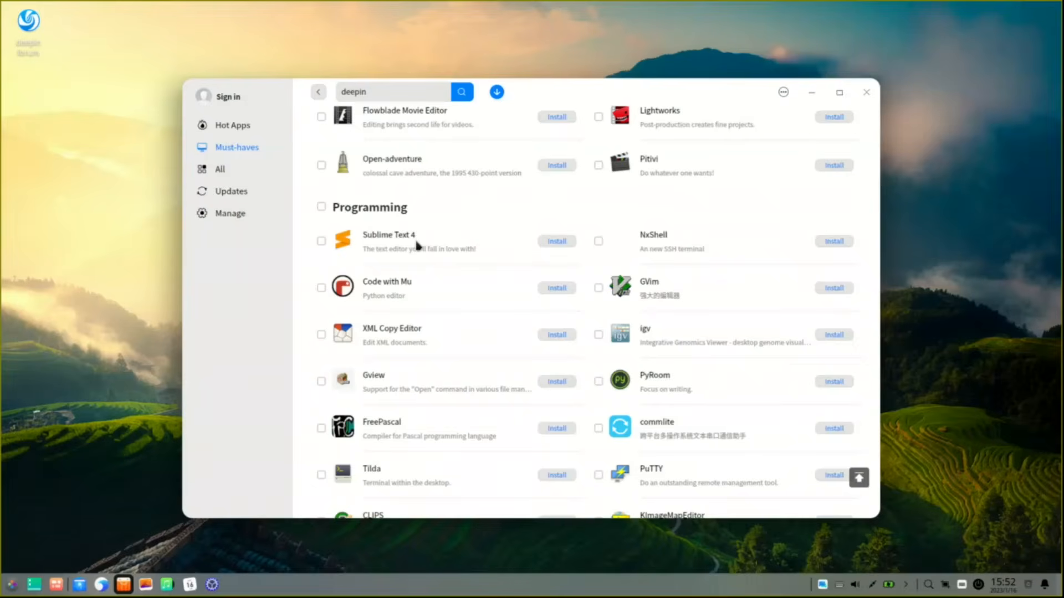
scroll(417, 245, down, 1)
scroll(416, 243, down, 10)
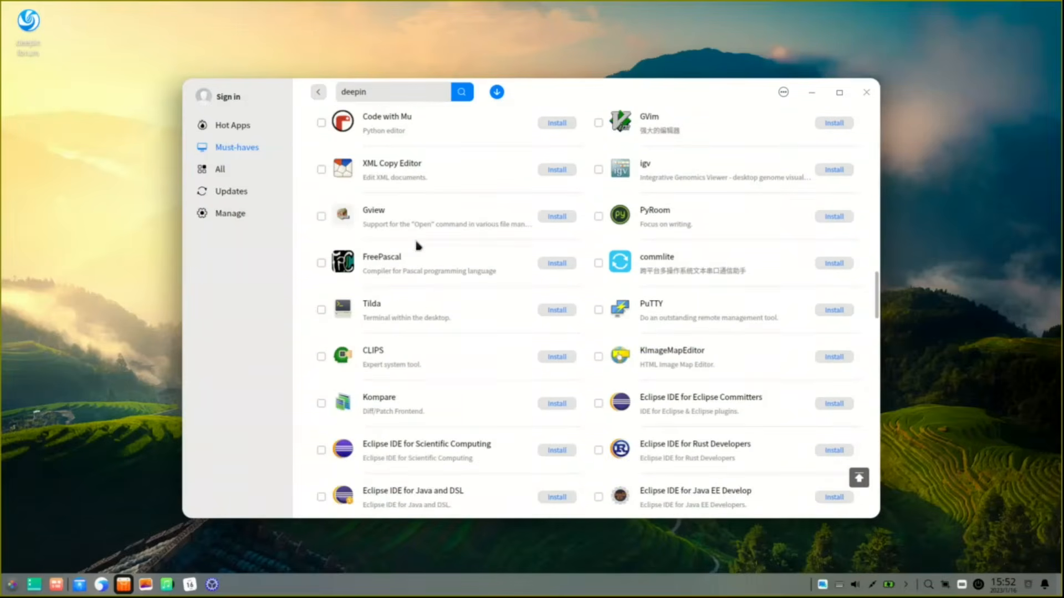
Step: Search the App Store for 'wine' and install PlayOnLinux from the 8 results
click(378, 94)
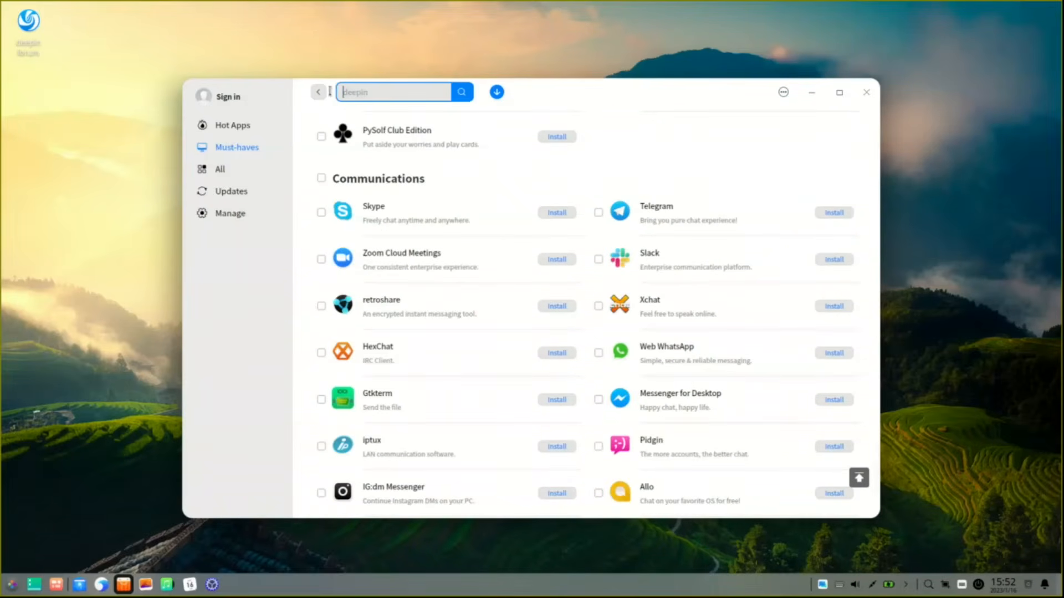
text(wine)
key(Return)
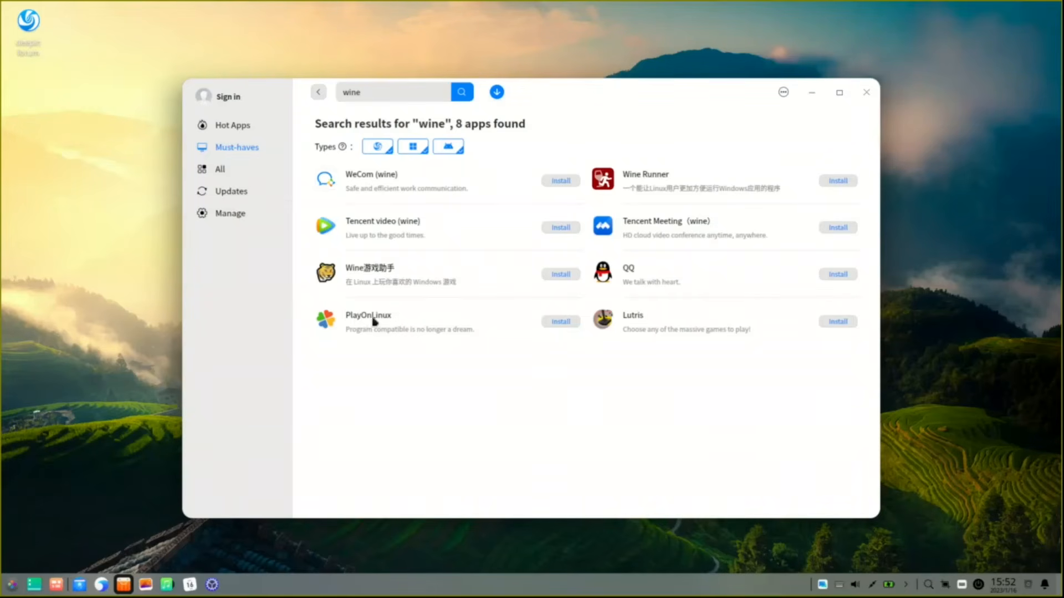
click(556, 324)
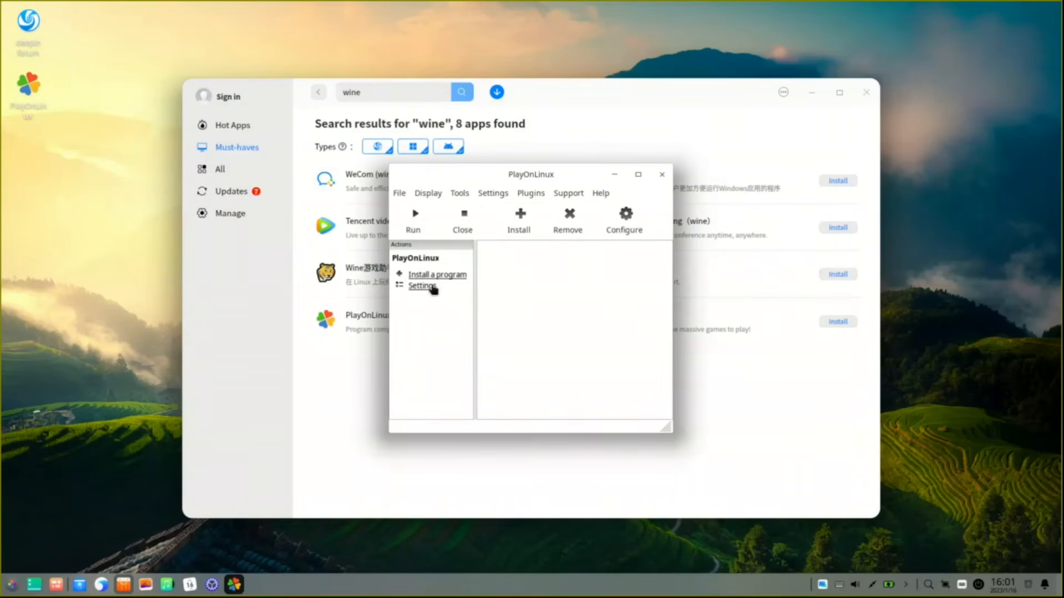
Step: Open PlayOnLinux's 'Install a program' menu and close it again
click(447, 275)
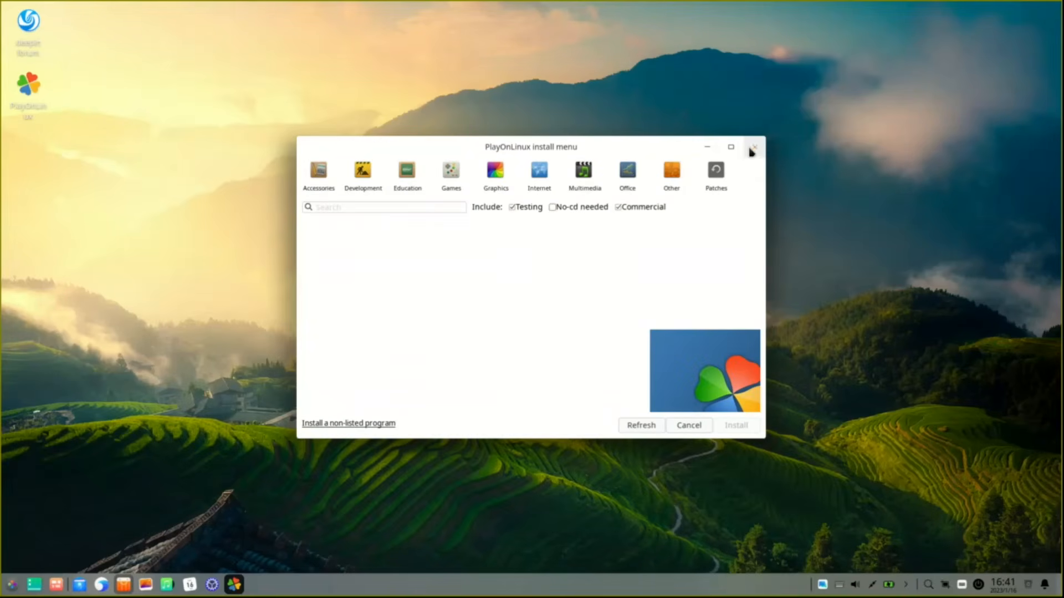
click(753, 149)
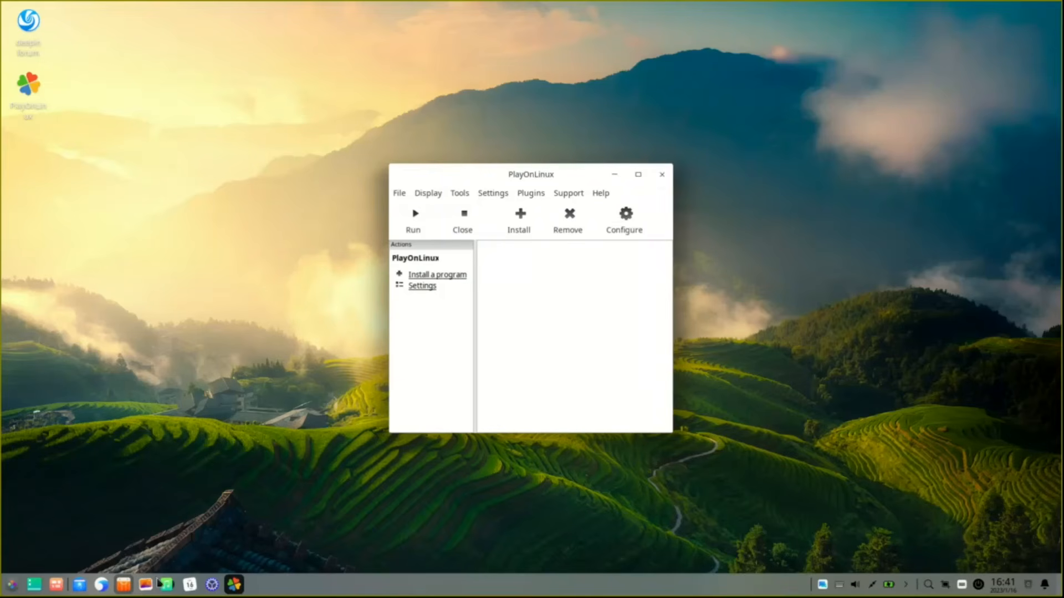
mouse_move(123, 589)
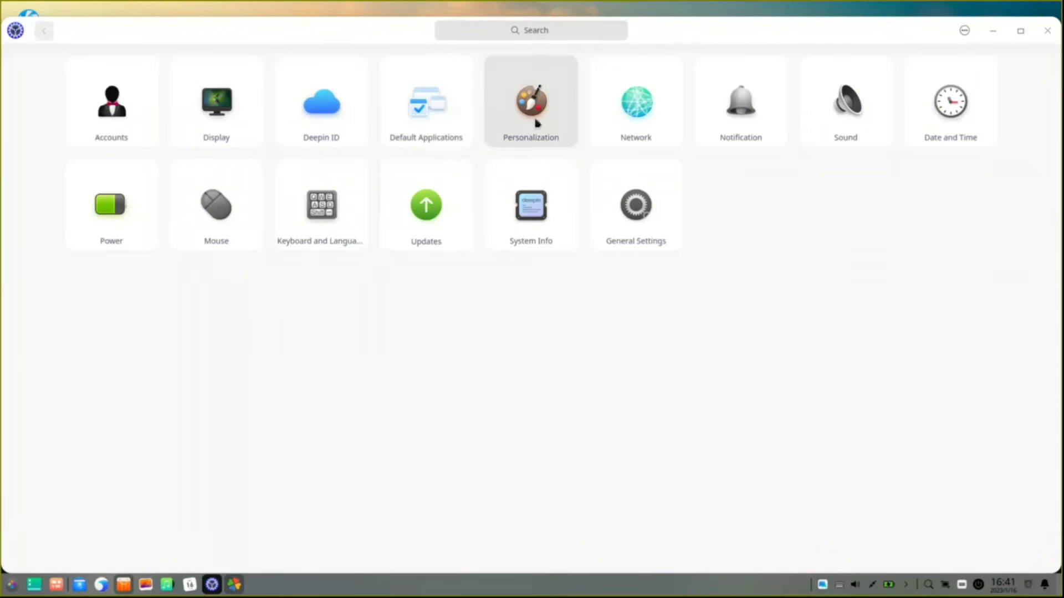
Step: Browse Personalization's Icon Theme, Cursor Theme, Font and Dock pages, then close Control Center
click(553, 123)
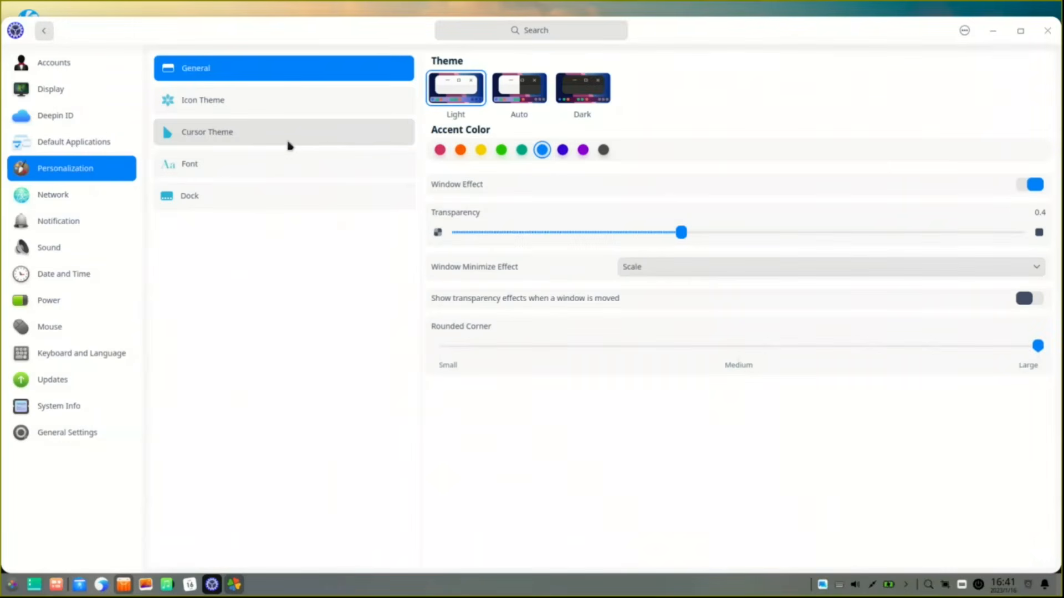
click(214, 105)
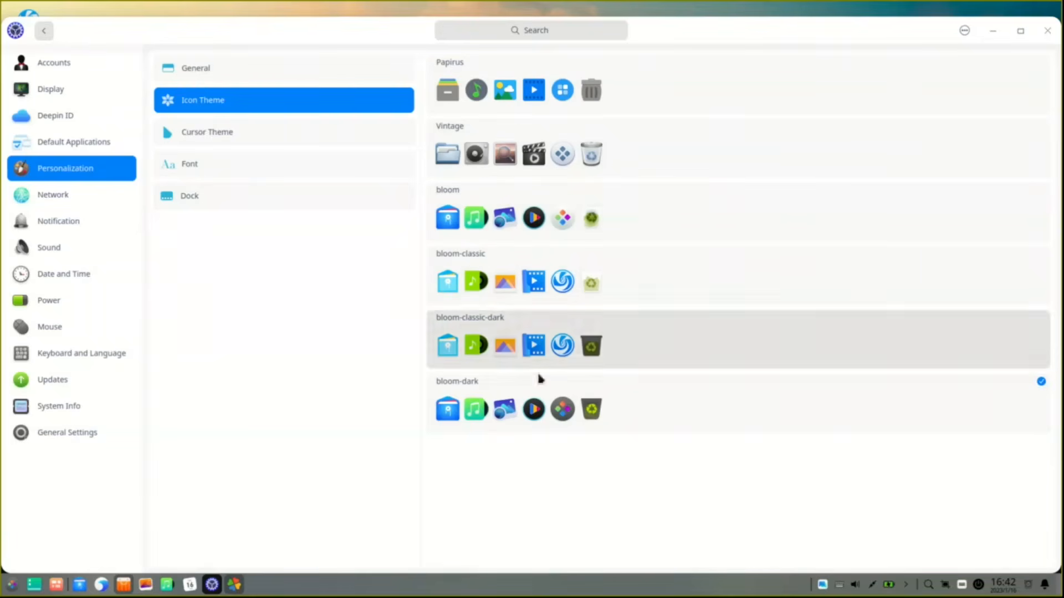
click(259, 138)
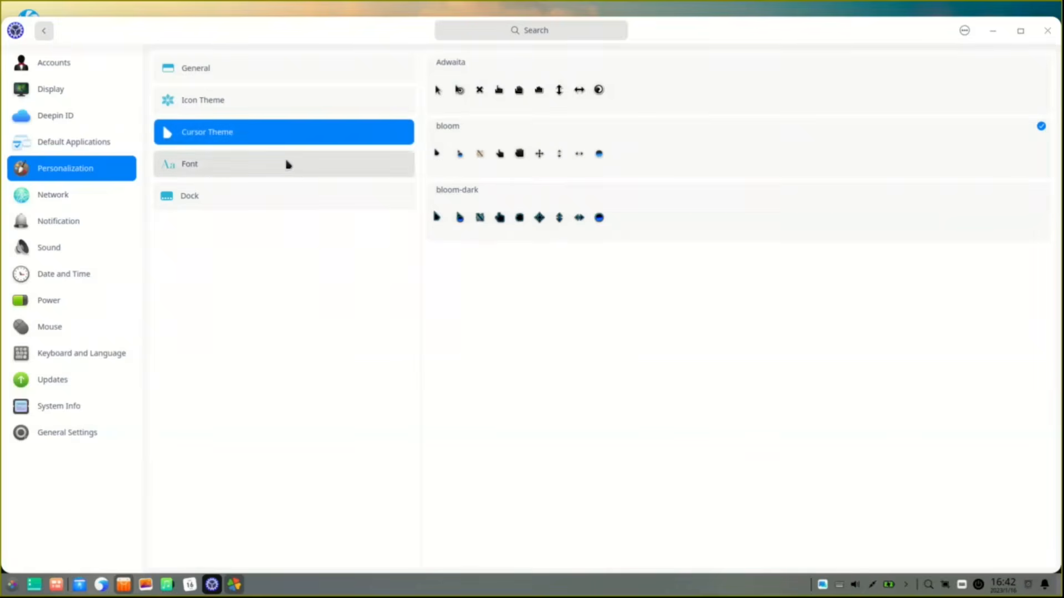
click(287, 164)
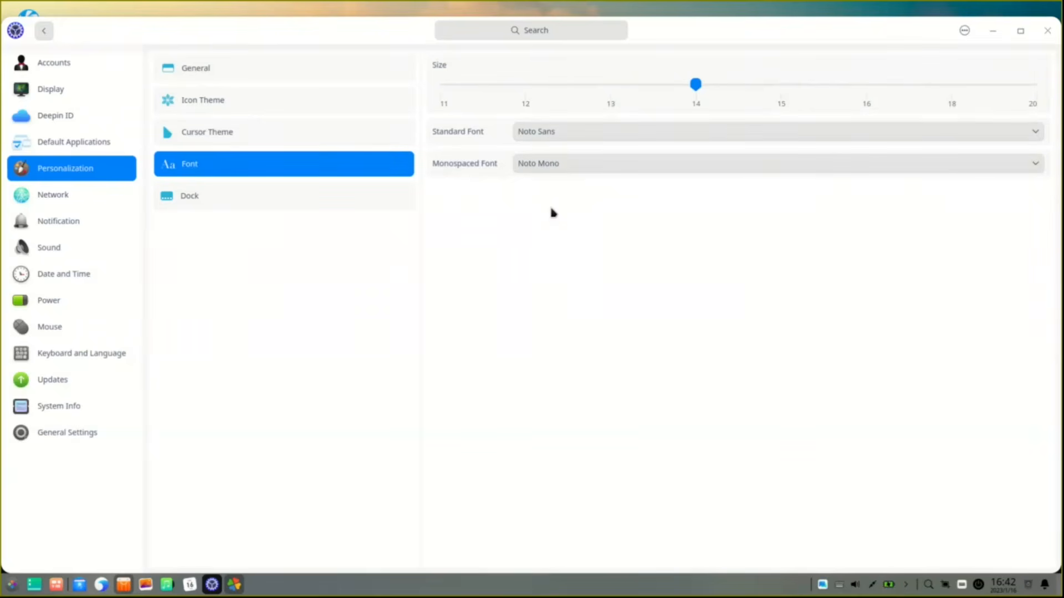
click(296, 205)
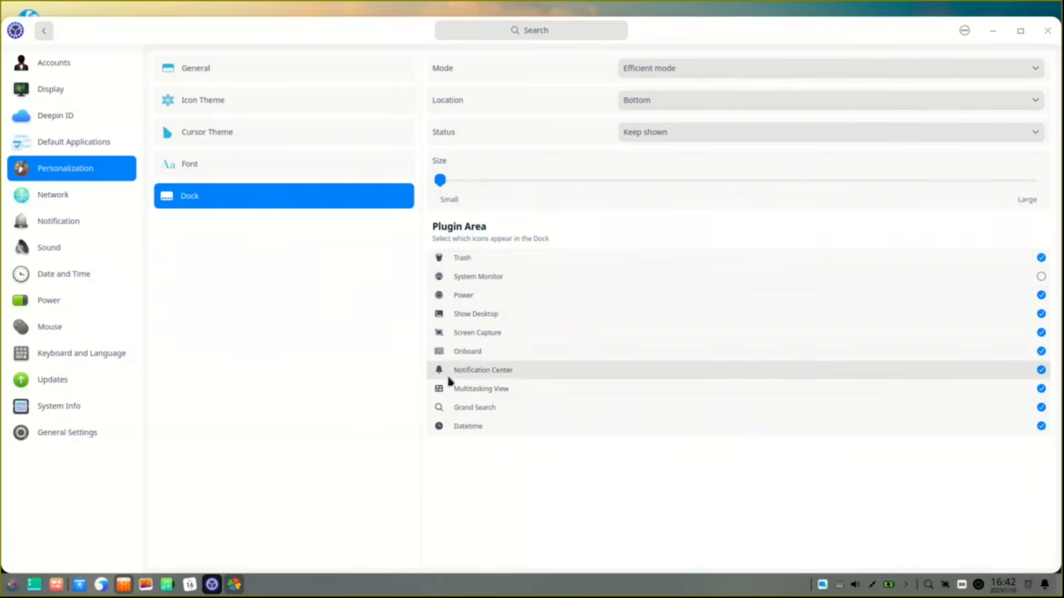
click(1061, 585)
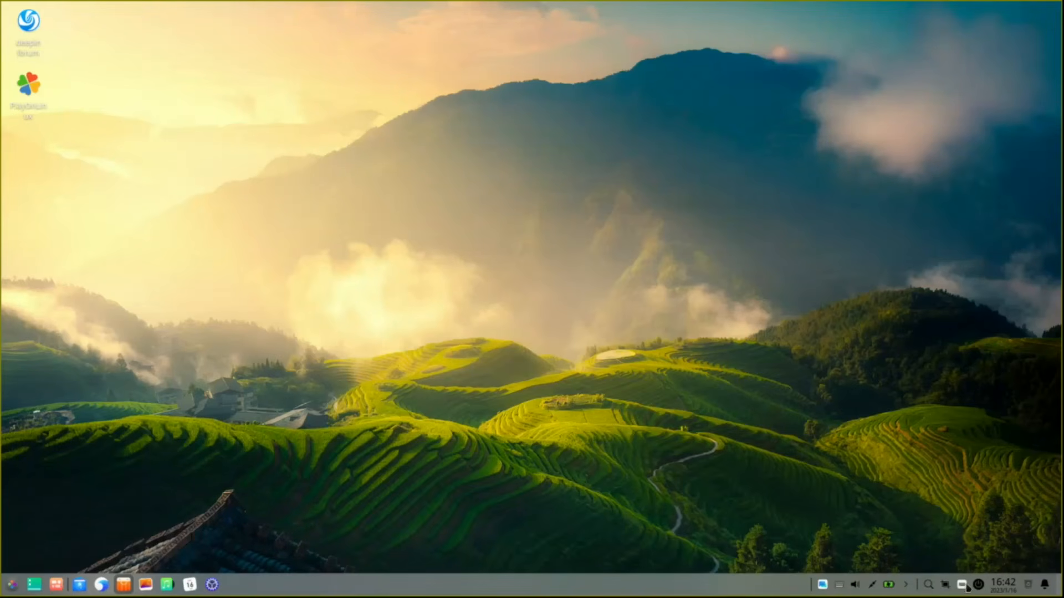
click(929, 585)
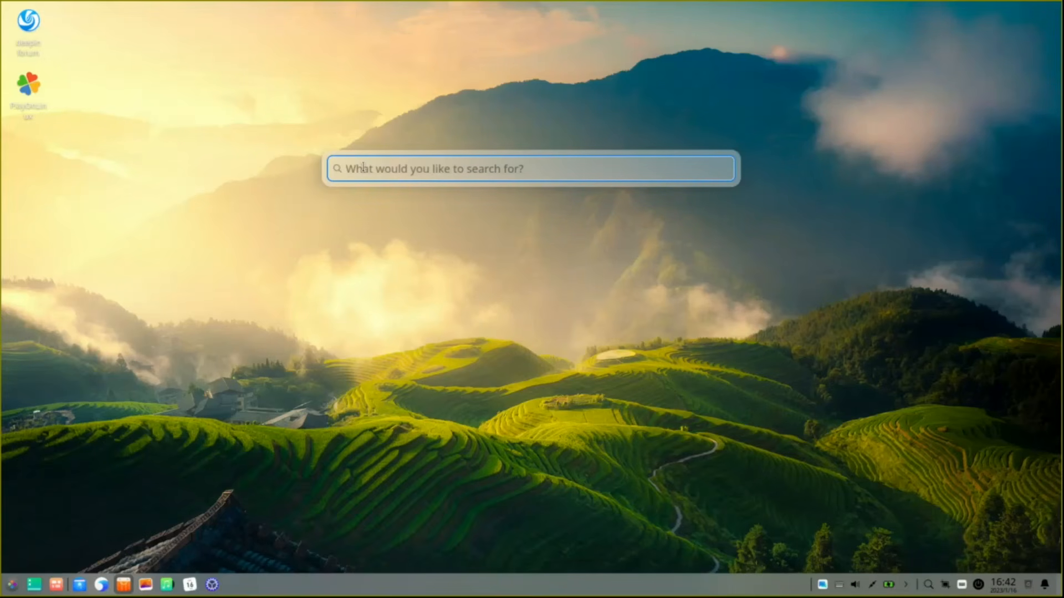
text(mouse)
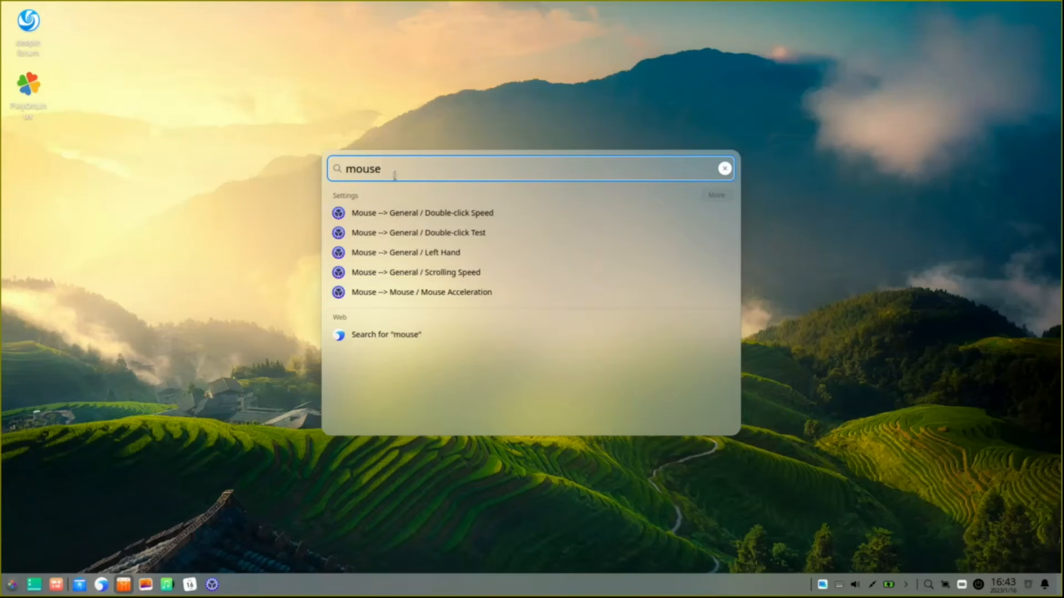
double_click(362, 167)
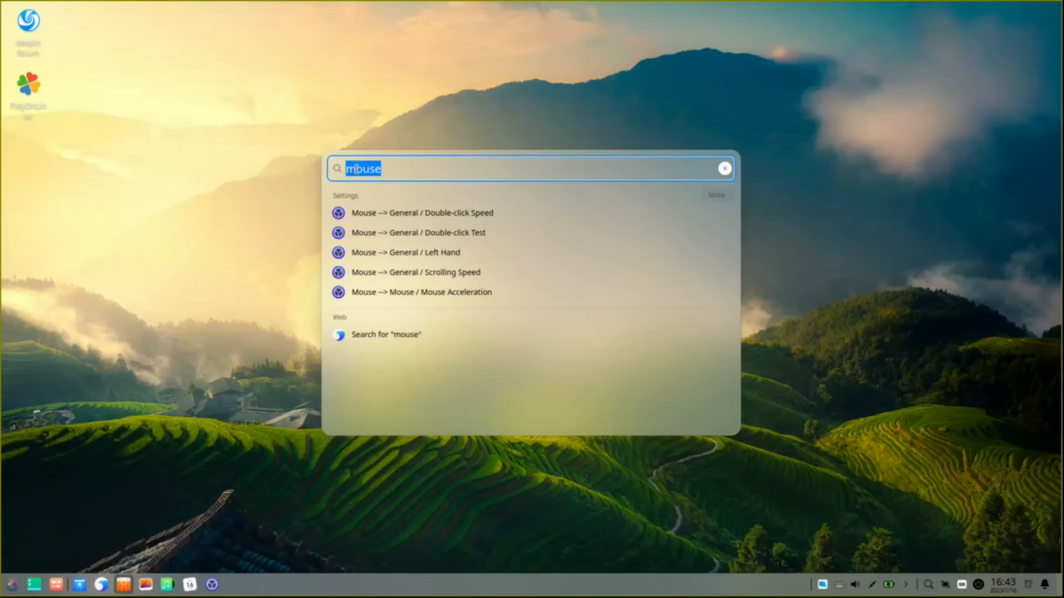
text(browser)
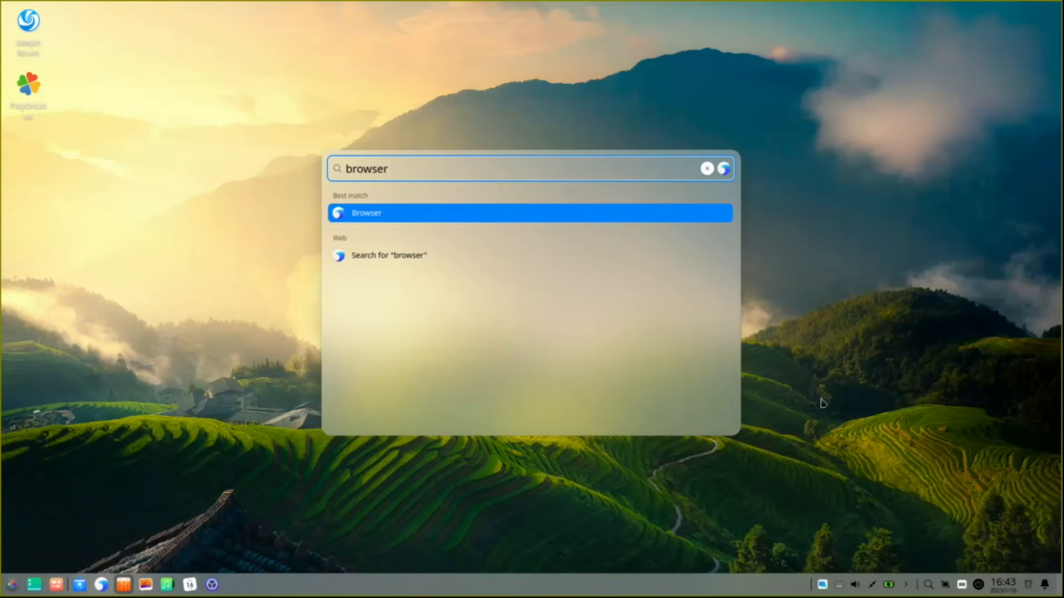
click(839, 372)
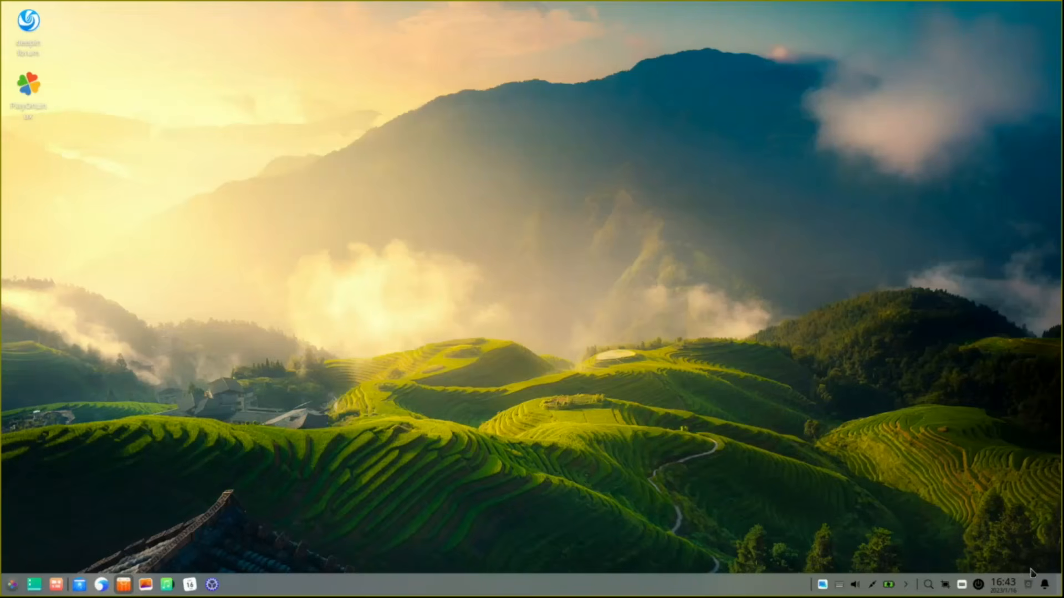
Step: Clear the 'PlayOnLinux installed' notification from the Notification Center, leaving the others
click(1045, 589)
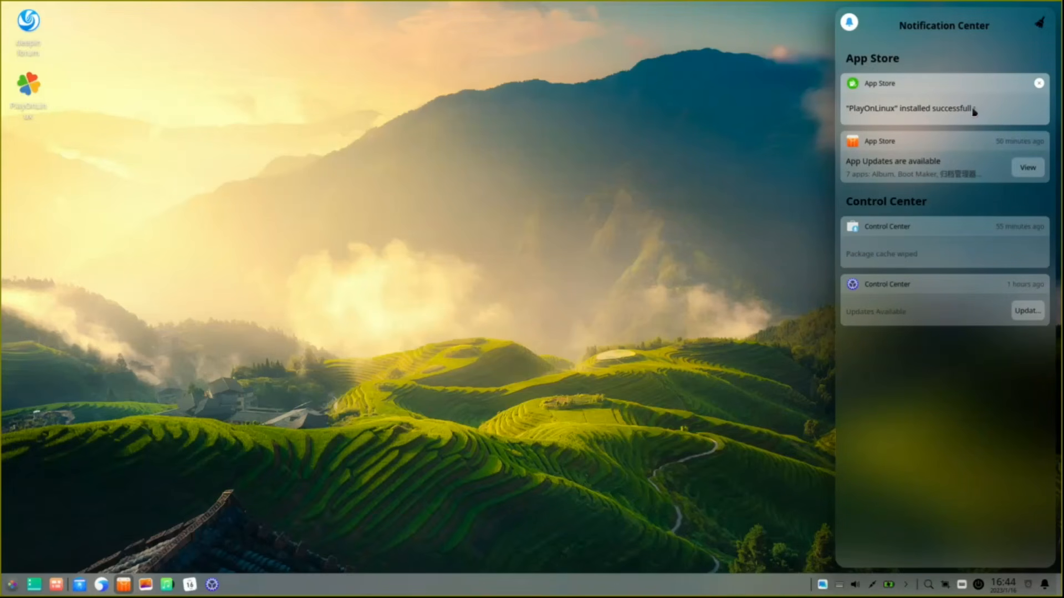
click(1039, 84)
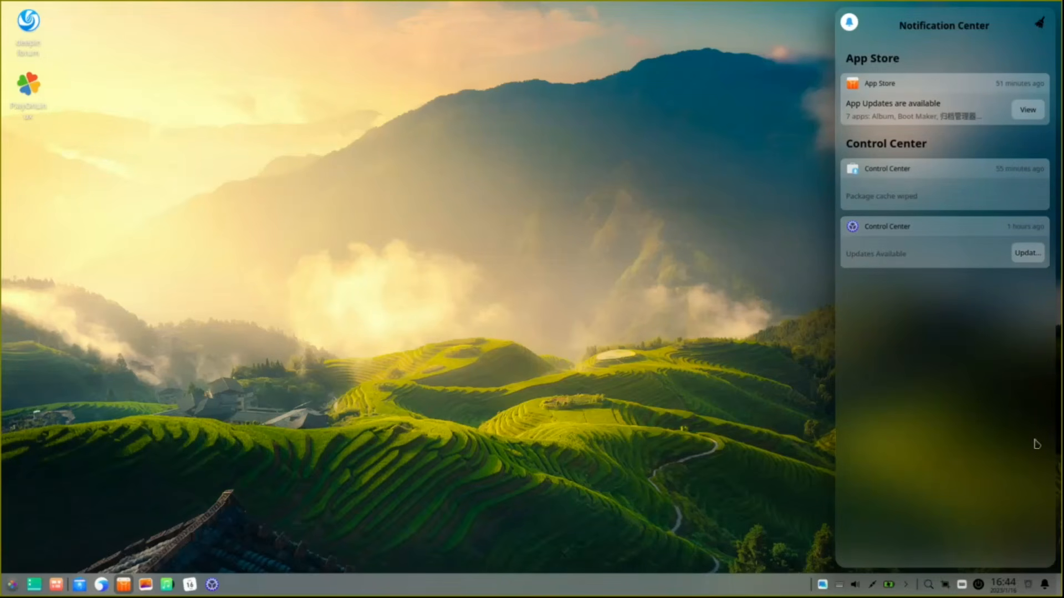
click(1045, 586)
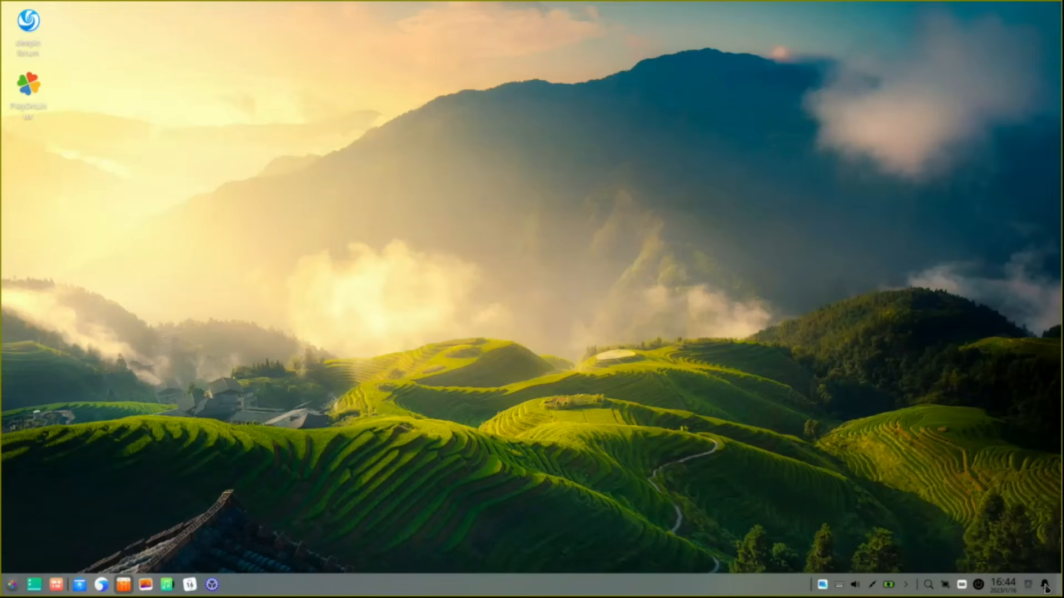
right_click(425, 161)
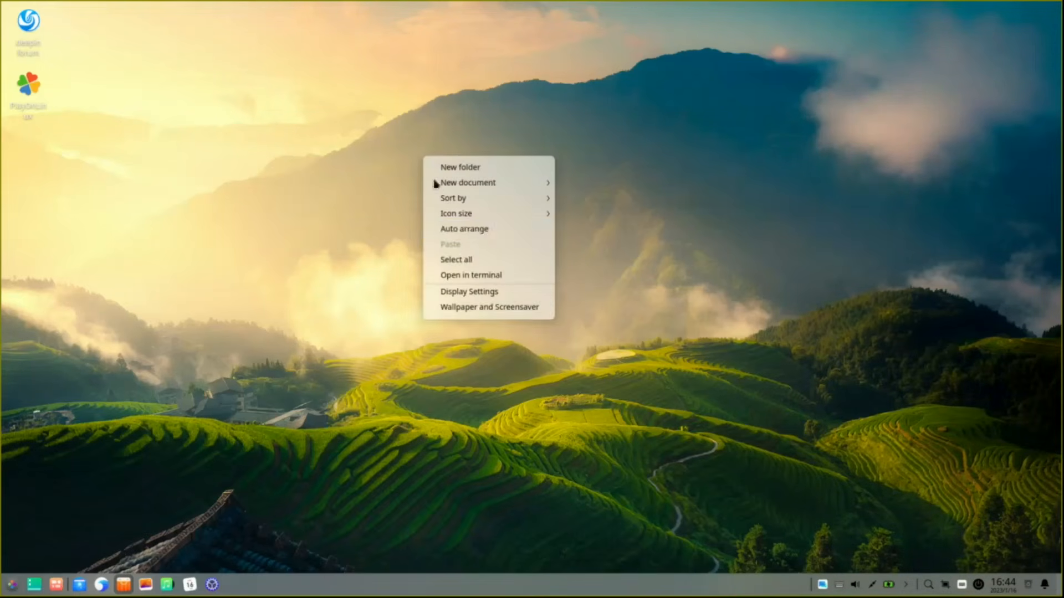
click(471, 275)
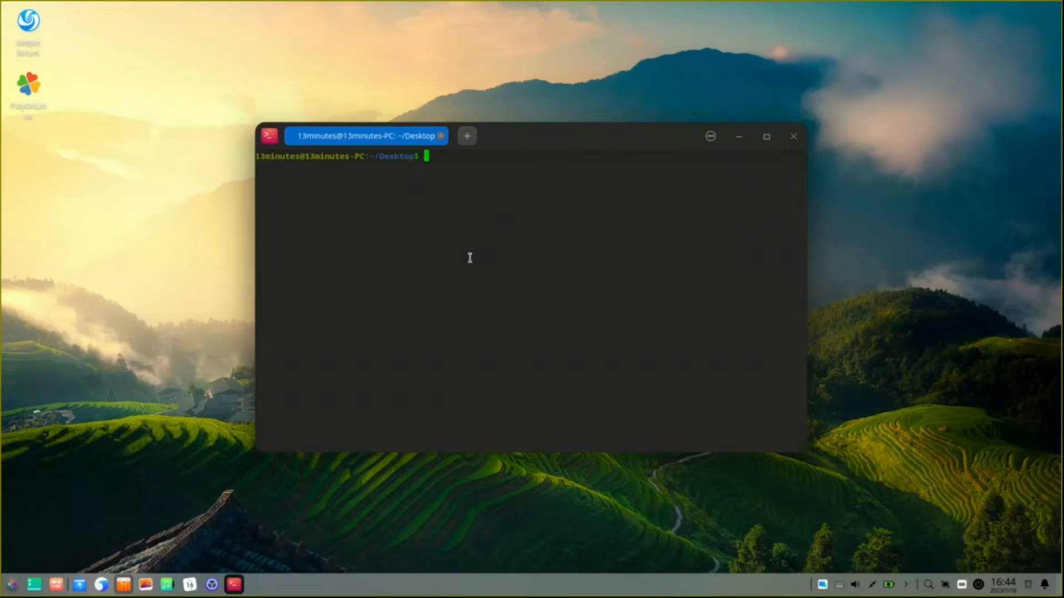
text(uname)
key(Return)
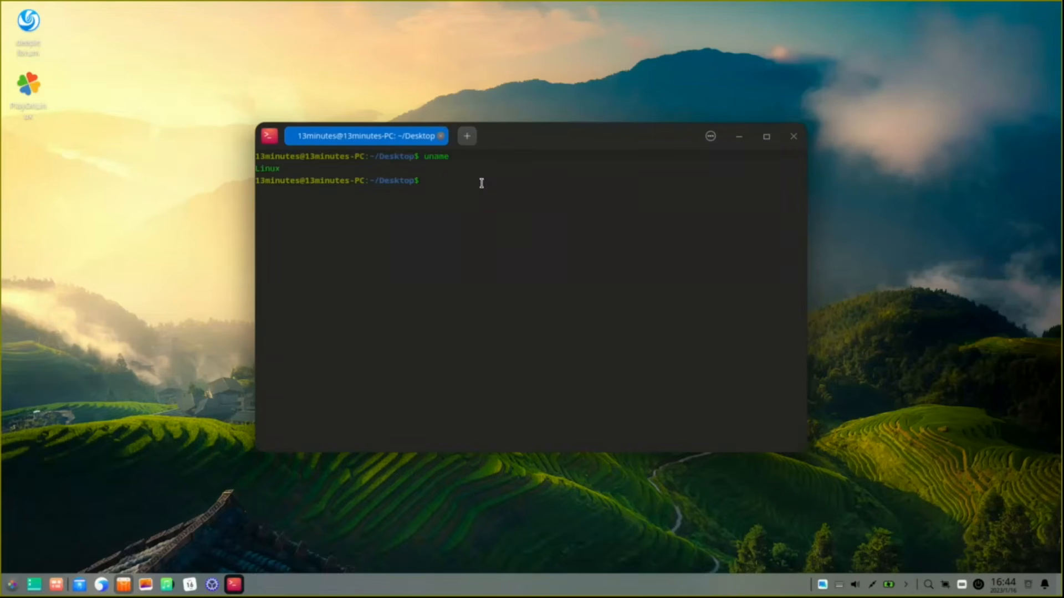
text(uname -a)
key(Return)
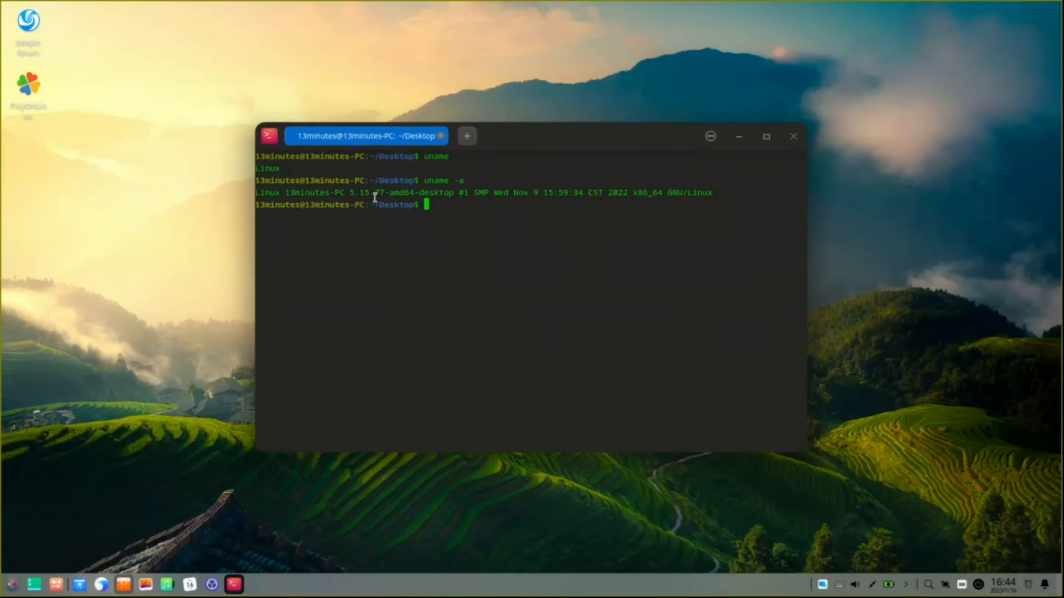
text(free)
key(Return)
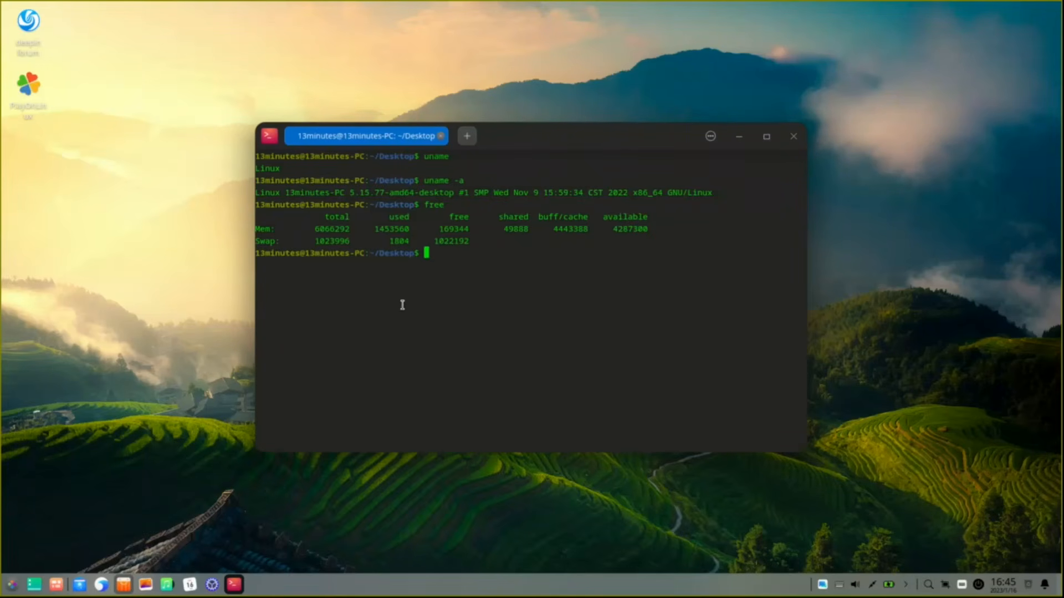
click(794, 137)
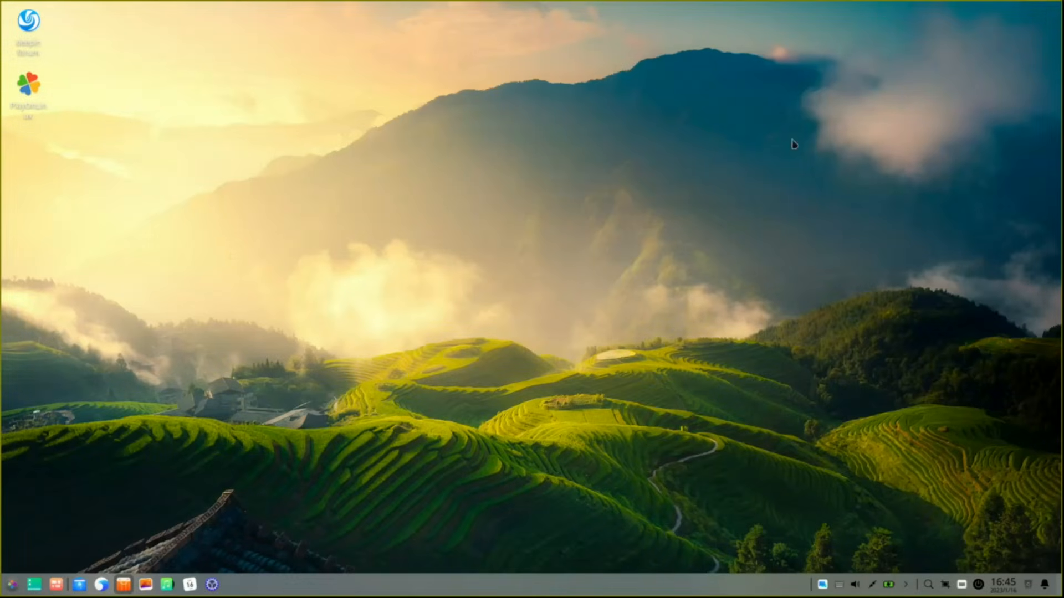